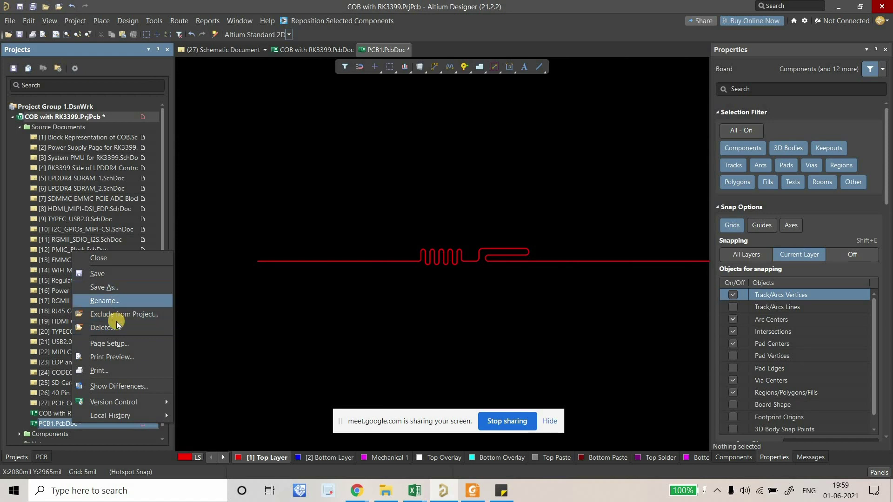
# Try to delete PCB1.PcbDoc from the project and from the disk.
pyautogui.click(113, 327)
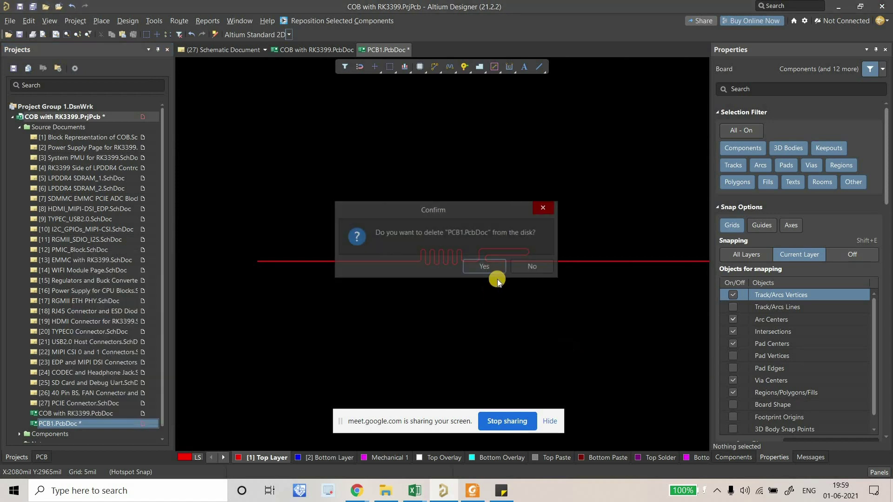
pyautogui.press('Return')
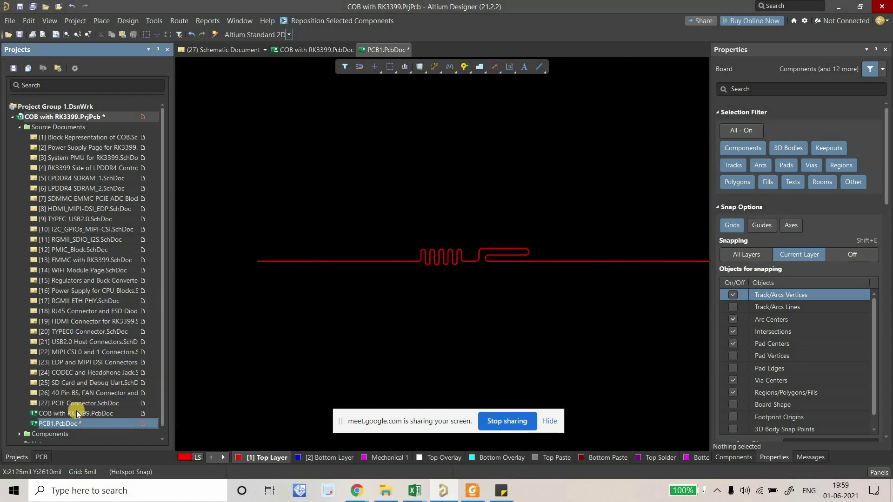
# Open COB with RK3399.PcbDoc and show only layer L3 in single-layer mode.
pyautogui.doubleClick(75, 412)
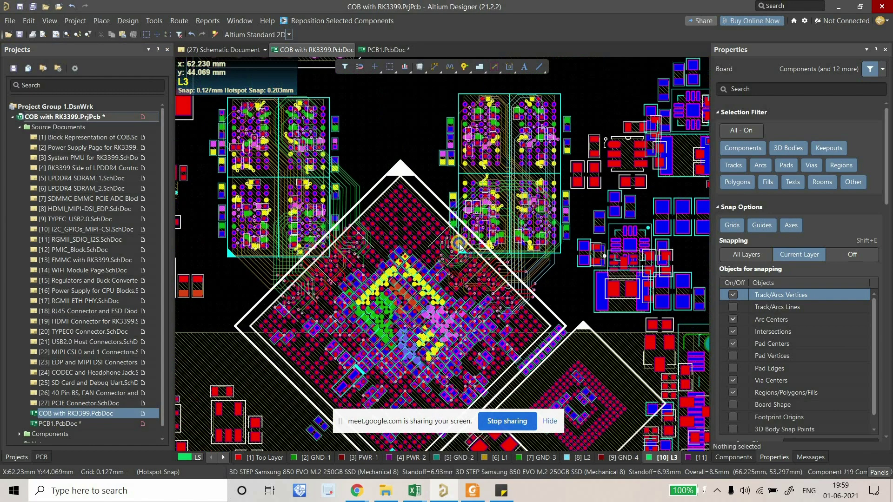
pyautogui.moveTo(395, 164); pyautogui.dragTo(502, 152, button='right')
pyautogui.hotkey('shift', 's')
pyautogui.moveTo(414, 199); pyautogui.dragTo(395, 214, button='right')
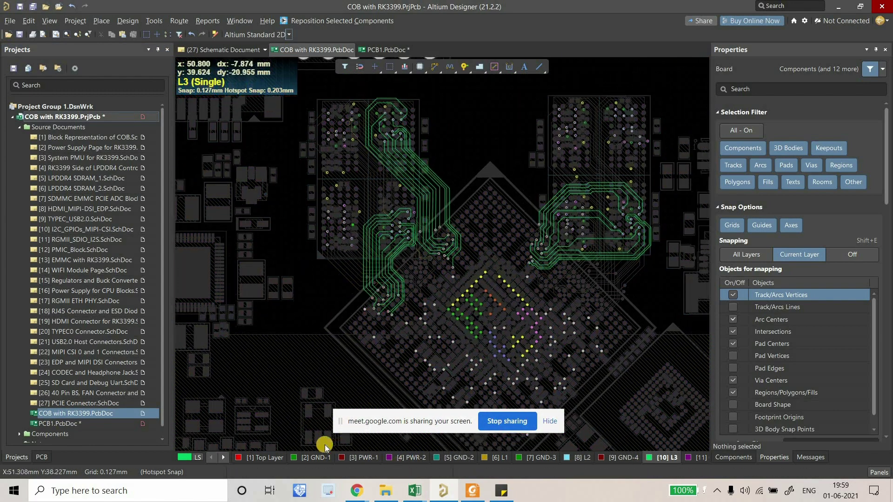
# Make L1 the displayed layer and inspect its traces between the memory chips and the processor.
pyautogui.click(485, 457)
pyautogui.moveTo(338, 269); pyautogui.dragTo(387, 261, button='right')
pyautogui.keyDown('ctrl'); pyautogui.scroll(5, 399, 211); pyautogui.keyUp('ctrl')
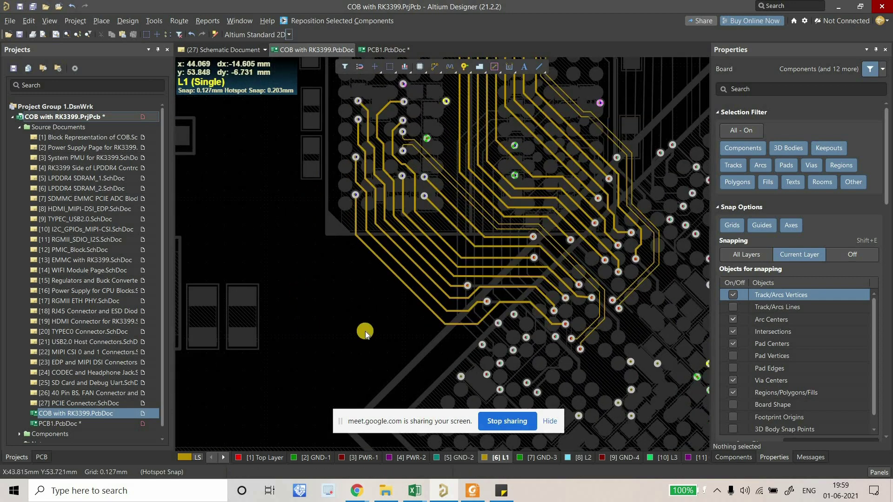
pyautogui.keyDown('ctrl'); pyautogui.scroll(-6, 346, 285); pyautogui.keyUp('ctrl')
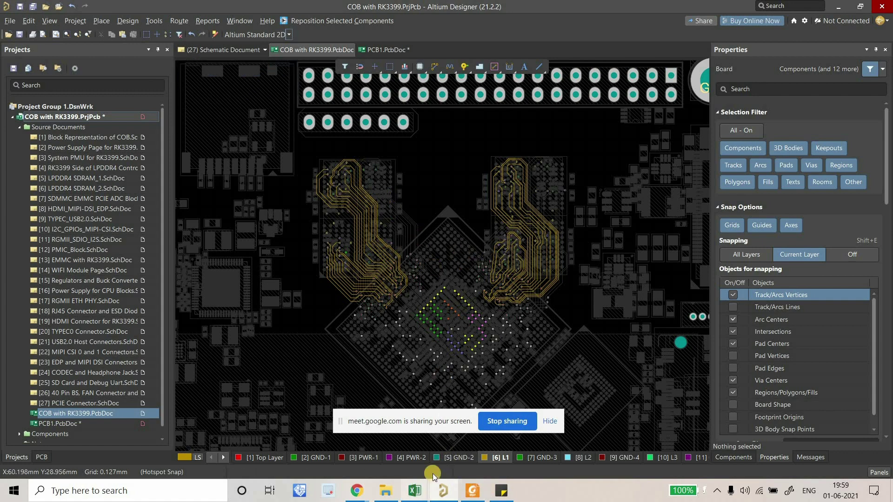
# Switch to the RK3399 impedances workbook in Excel and select the max intra-pair skew of DQS item.
pyautogui.moveTo(415, 491)
pyautogui.click(430, 441)
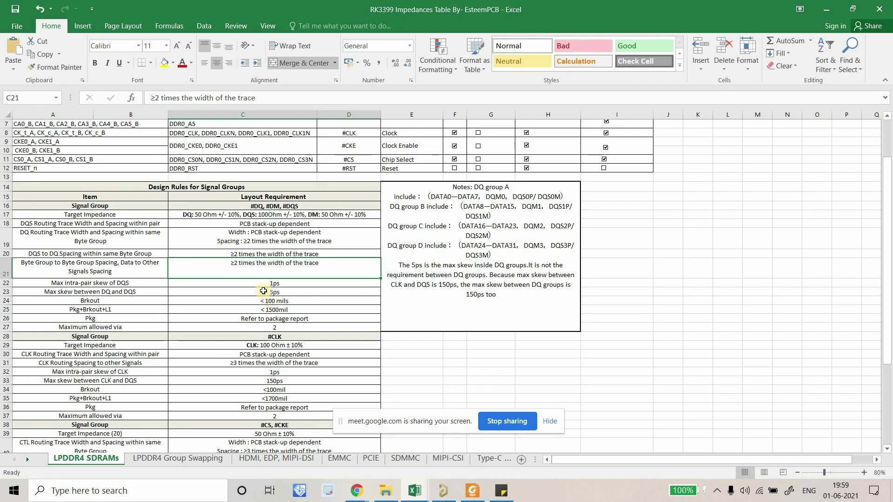
pyautogui.scroll(-1, 263, 291)
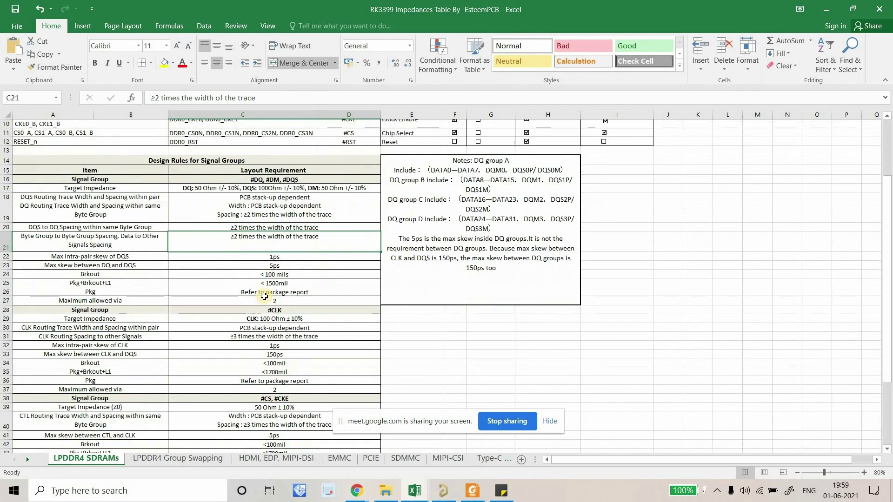
pyautogui.click(57, 257)
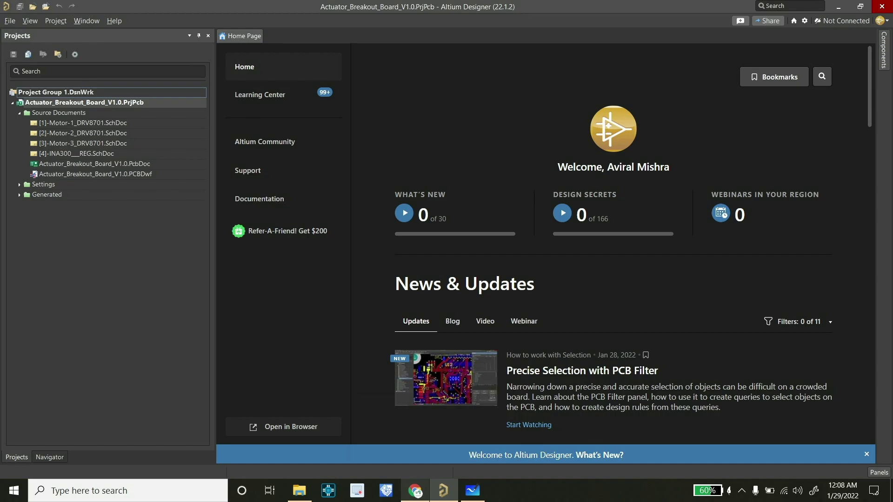
# Switch to Chrome, open the Altium Designer free trial link from the video description, and answer No to already using the software.
pyautogui.click(418, 491)
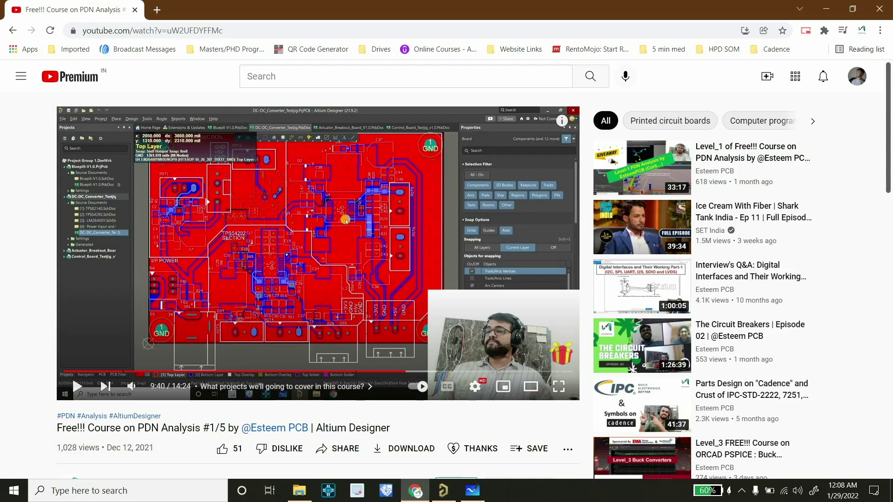
pyautogui.scroll(-5, 279, 326)
pyautogui.click(113, 321)
pyautogui.scroll(-4, 318, 246)
pyautogui.click(316, 172)
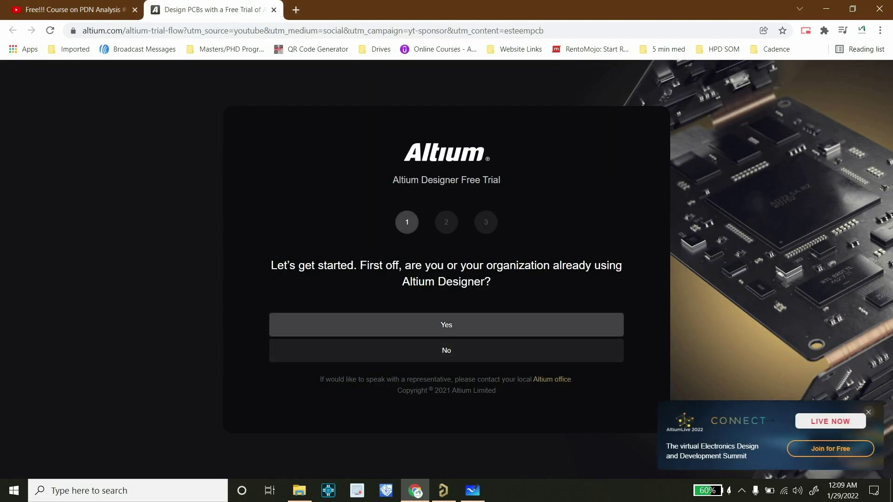
pyautogui.click(447, 350)
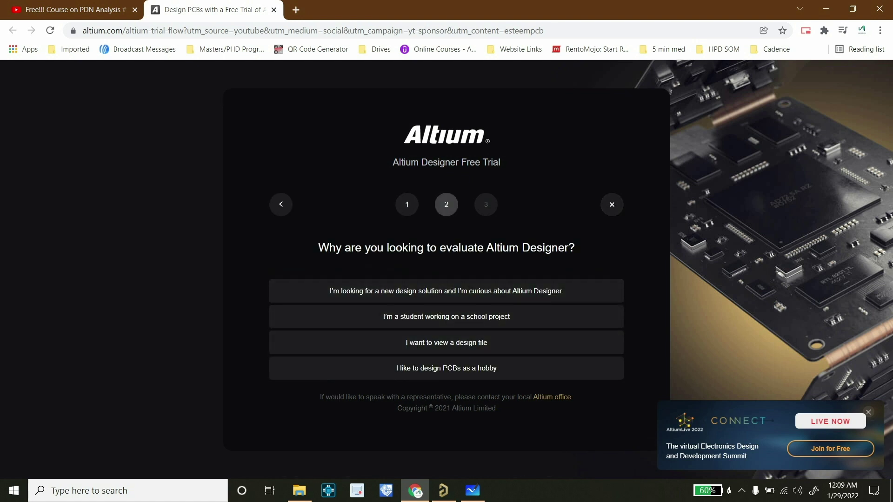
pyautogui.moveTo(392, 163); pyautogui.dragTo(500, 162)
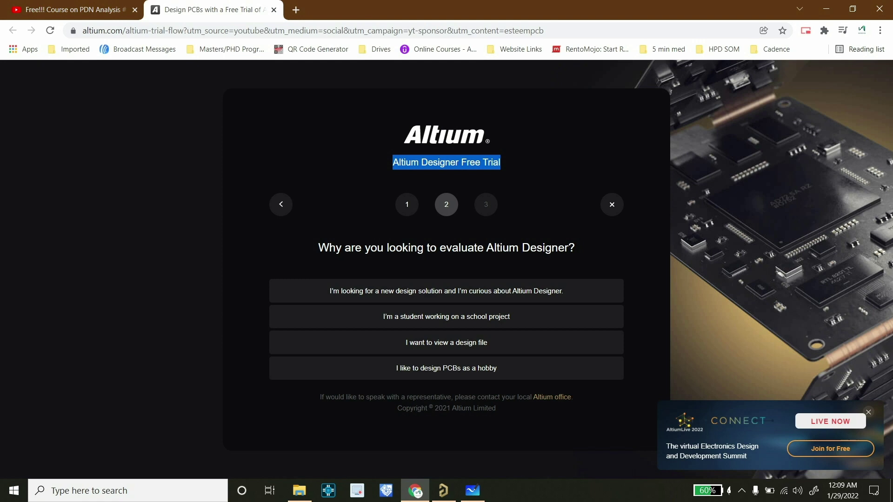
# Open the PDN Analysis link from the YouTube video description and look through the PDN Analyzer quote request page.
pyautogui.click(64, 9)
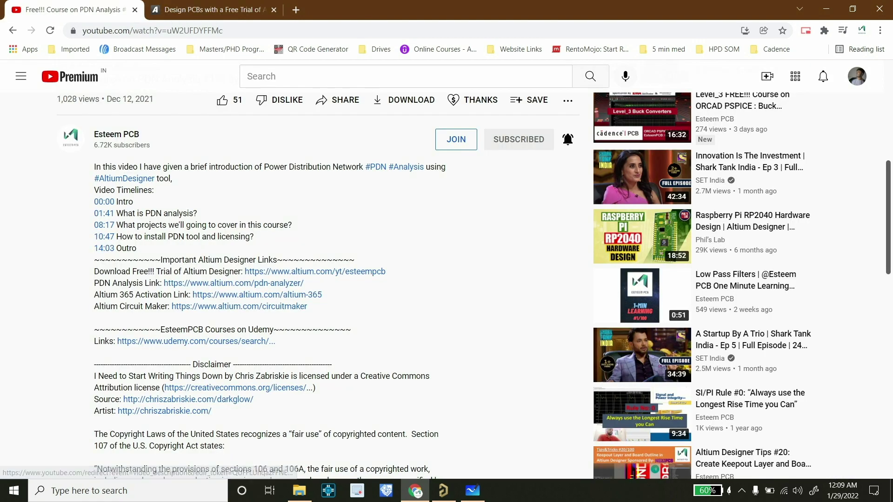
pyautogui.click(234, 283)
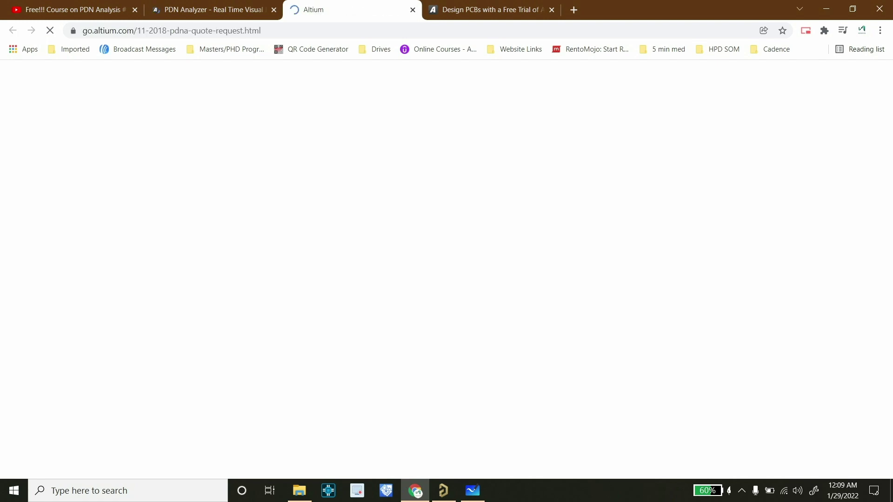
pyautogui.scroll(-10, 441, 268)
pyautogui.scroll(5, 441, 268)
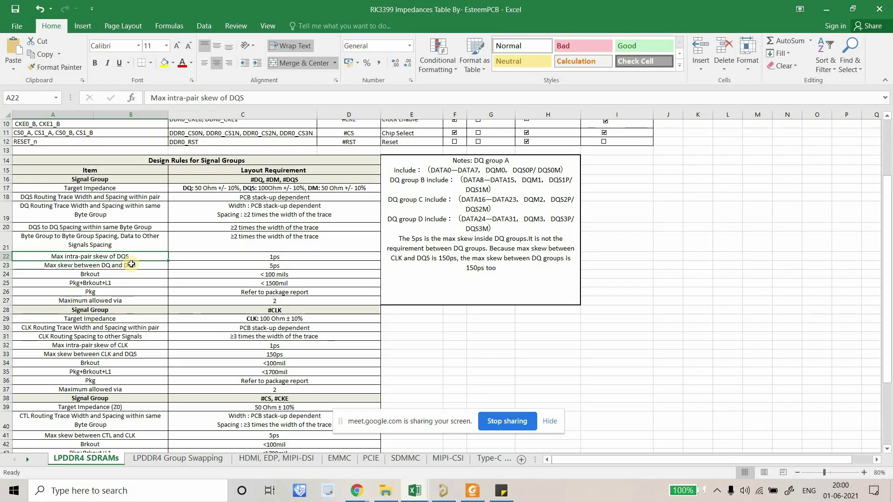
# Review the DQS intra-pair skew and DQ-to-DQS skew limits in the LPDDR4 SDRAMs design rules.
pyautogui.click(132, 264)
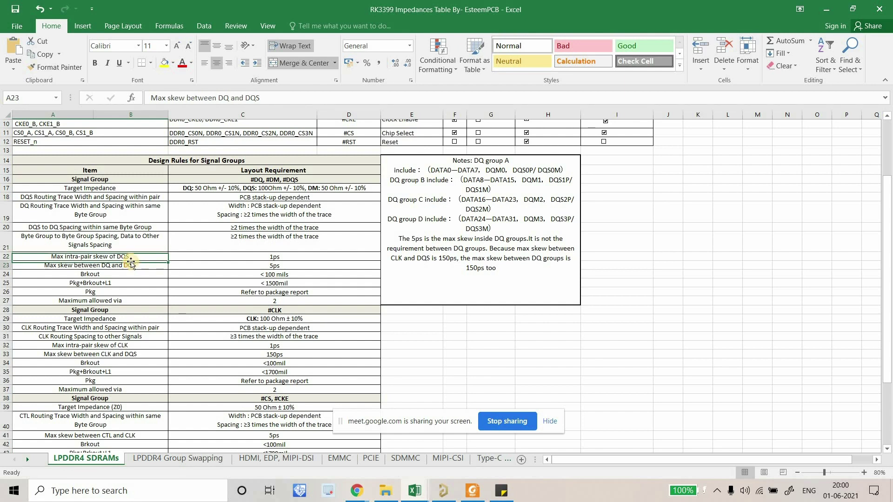
pyautogui.click(56, 257)
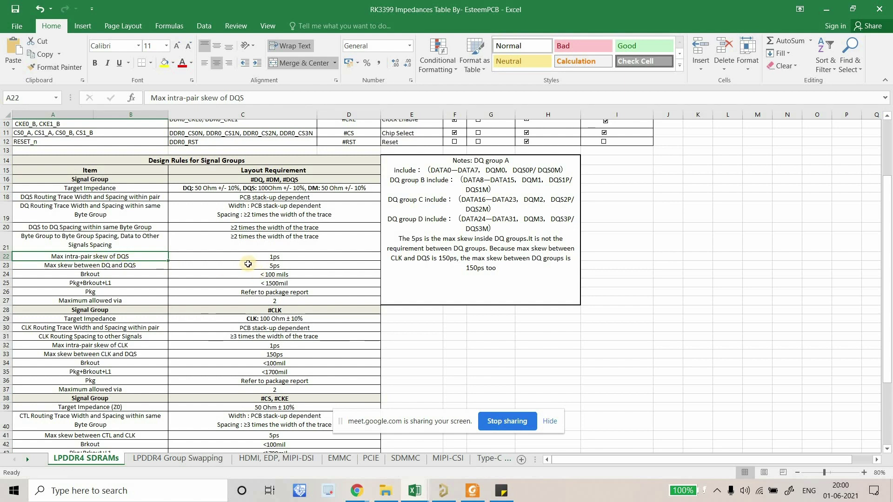
pyautogui.click(145, 265)
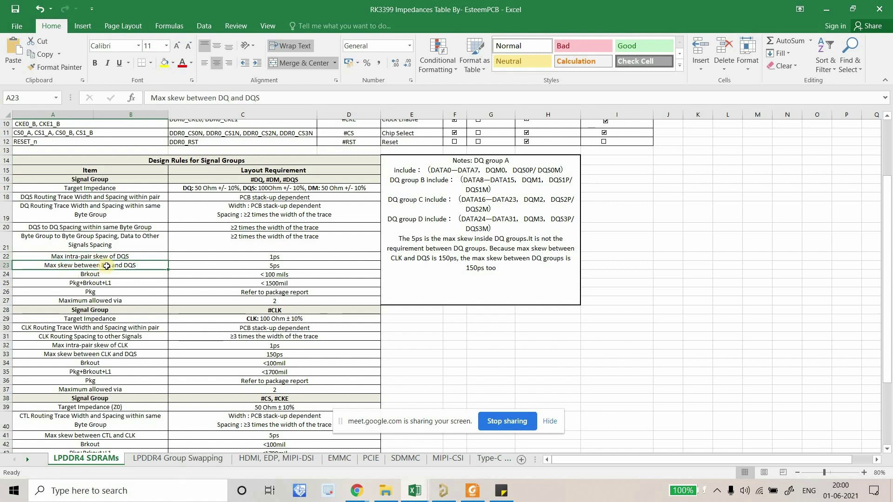
pyautogui.click(222, 268)
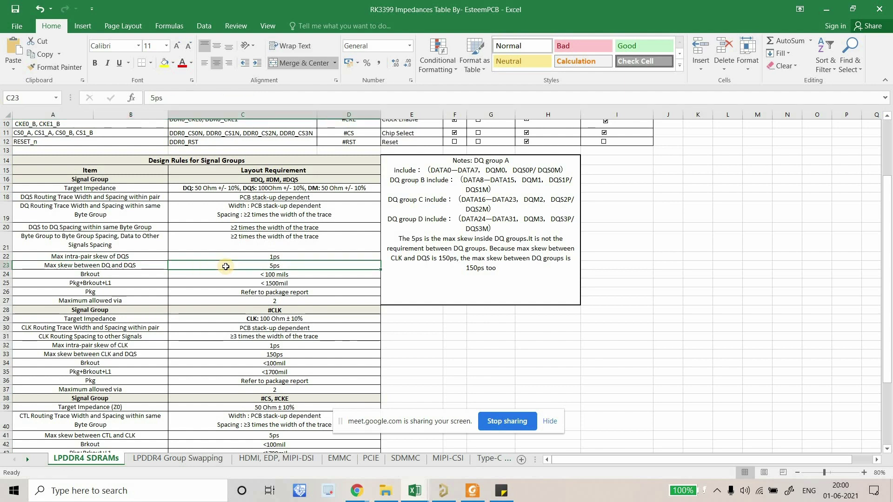
pyautogui.click(134, 265)
pyautogui.scroll(-1, 139, 320)
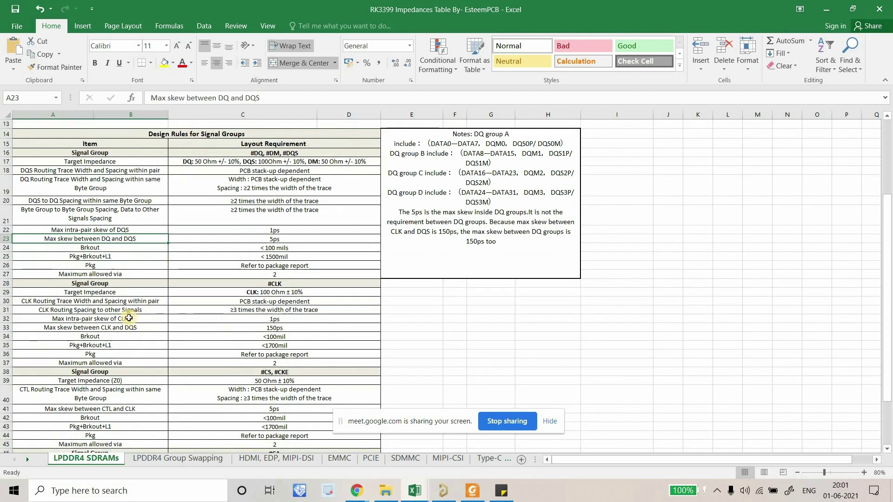
# Review the CLK intra-pair skew and CLK-to-DQS skew limits, comparing them with the DQ-to-DQS limit.
pyautogui.click(86, 320)
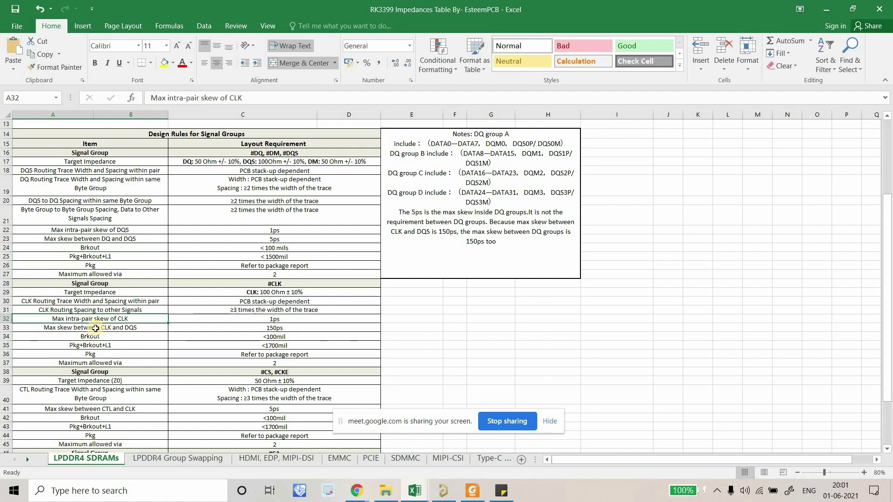
pyautogui.click(92, 331)
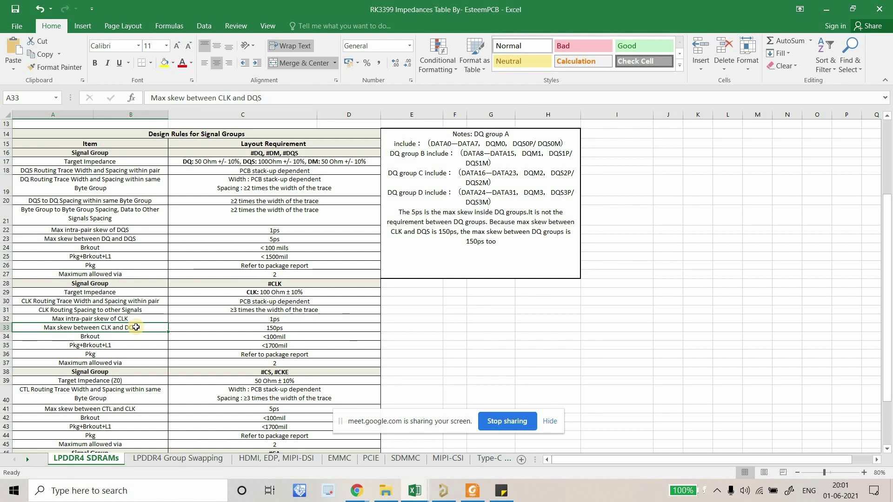
pyautogui.click(260, 328)
pyautogui.click(254, 238)
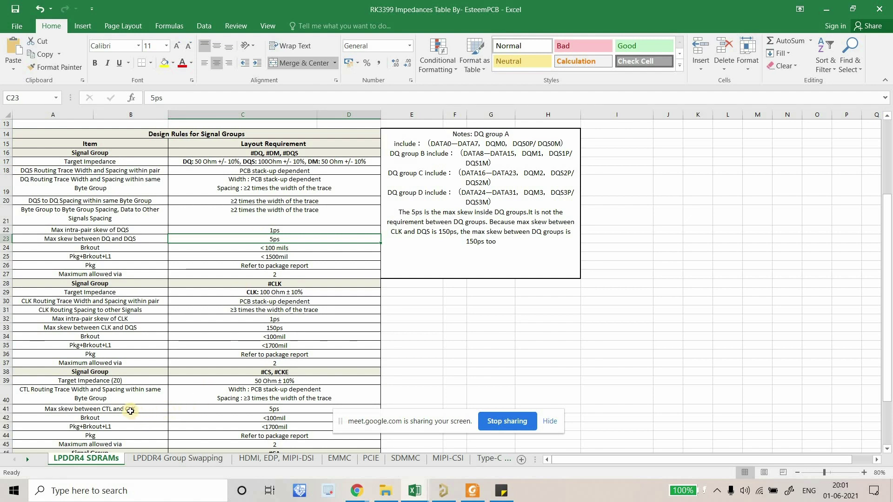
# Review the max skew rules between CTL and CLK and between CMD and CLK.
pyautogui.click(106, 412)
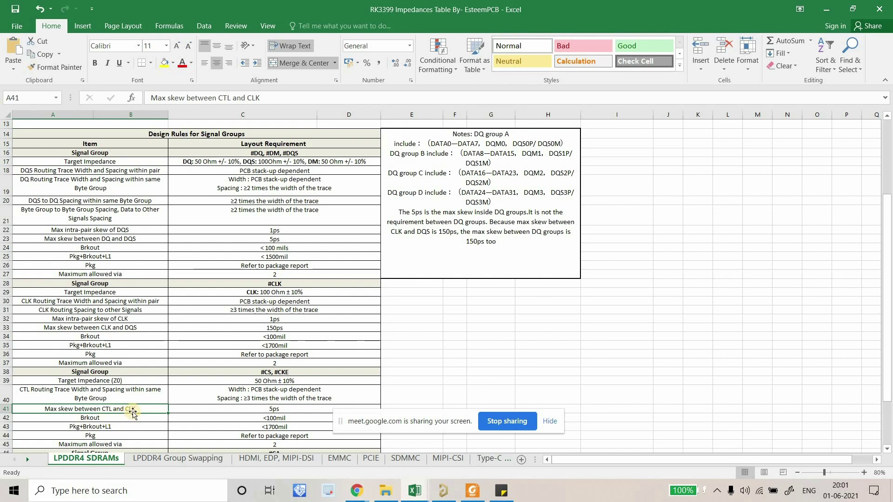
pyautogui.scroll(-1, 133, 413)
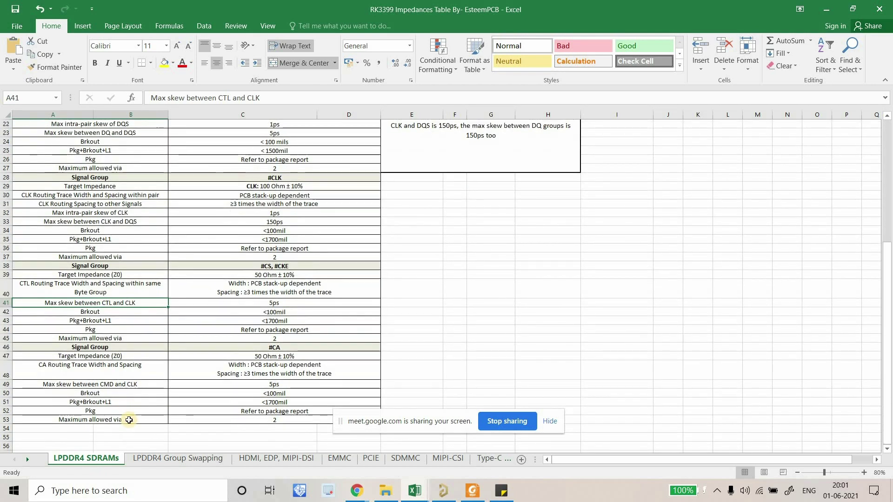
pyautogui.click(139, 387)
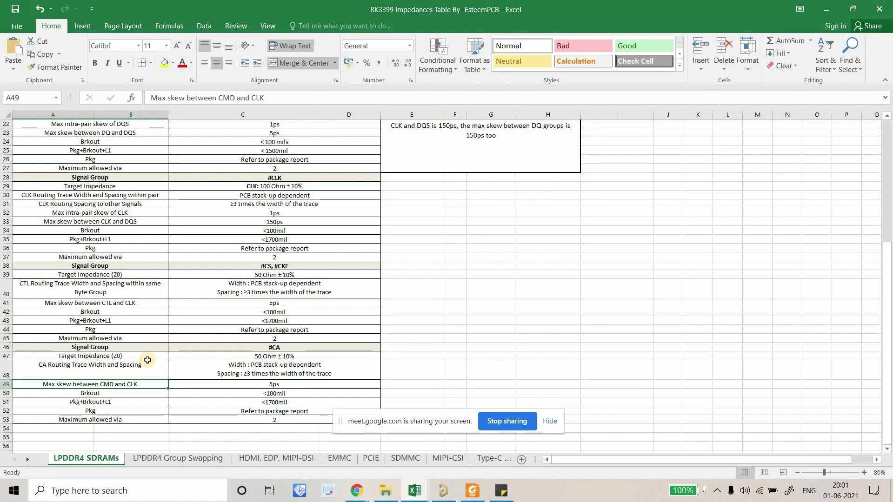
# Return to the board layout in Altium Designer and inspect the L1 routing of both memory chips.
pyautogui.click(821, 7)
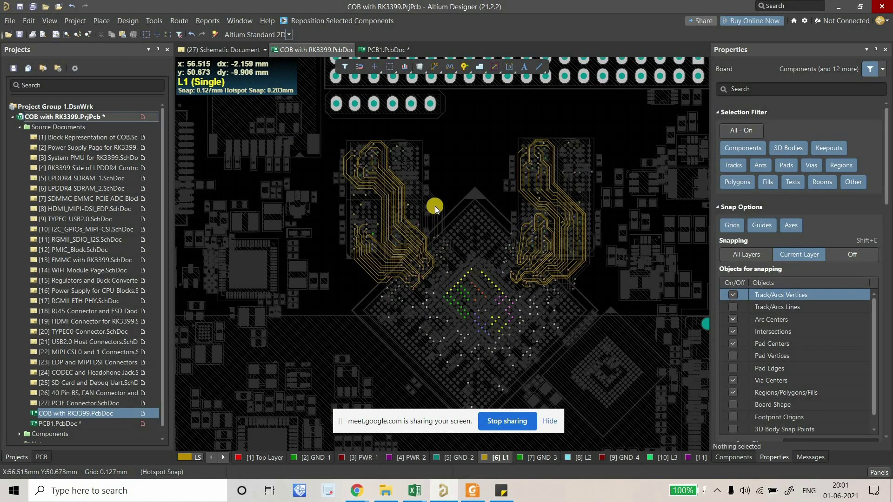
pyautogui.keyDown('ctrl'); pyautogui.scroll(6, 434, 215); pyautogui.keyUp('ctrl')
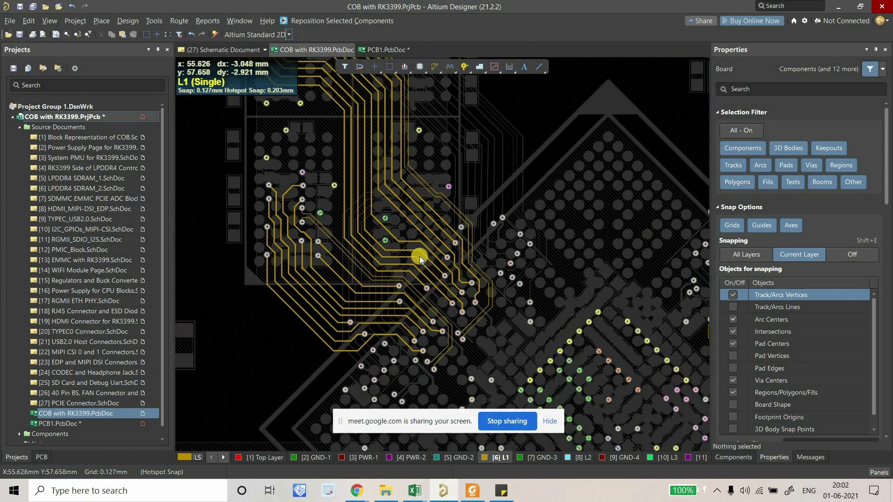
pyautogui.keyDown('ctrl'); pyautogui.scroll(-3, 418, 232); pyautogui.keyUp('ctrl')
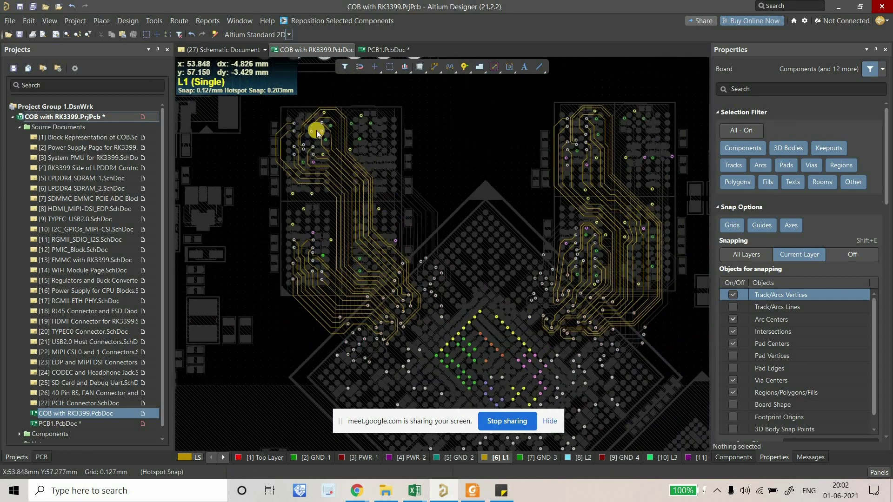
pyautogui.keyDown('shift'); pyautogui.hscroll(1, 424, 191); pyautogui.keyUp('shift')
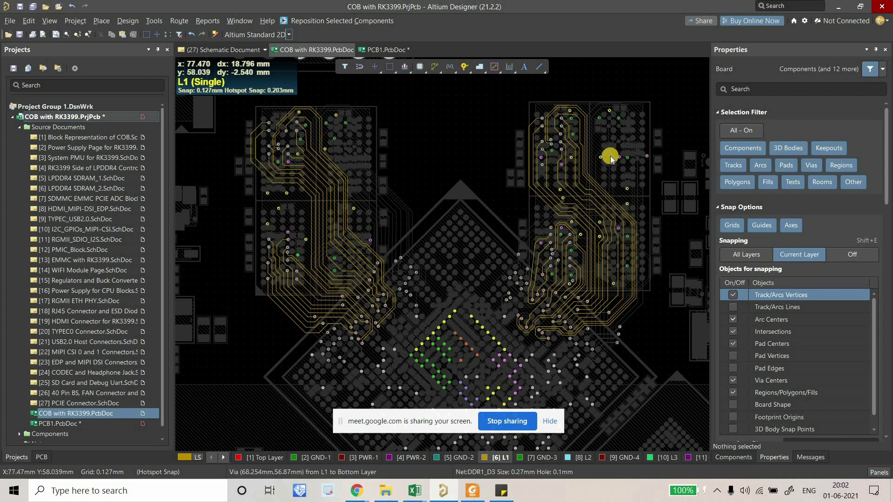
# Select the entire DDR1_DQS2_P trace on layer L1 to examine its net length and delay.
pyautogui.keyDown('ctrl'); pyautogui.scroll(4, 529, 131); pyautogui.keyUp('ctrl')
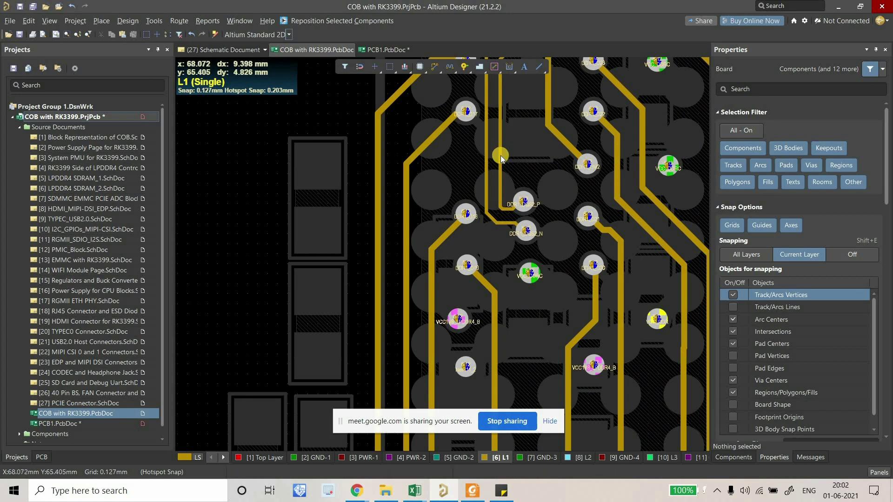
pyautogui.keyDown('ctrl'); pyautogui.scroll(2, 501, 158); pyautogui.keyUp('ctrl')
pyautogui.moveTo(463, 166); pyautogui.dragTo(463, 163, button='right')
pyautogui.click(462, 163)
pyautogui.keyDown('ctrl'); pyautogui.scroll(-4, 413, 232); pyautogui.keyUp('ctrl')
pyautogui.keyDown('ctrl'); pyautogui.scroll(-5, 487, 229); pyautogui.keyUp('ctrl')
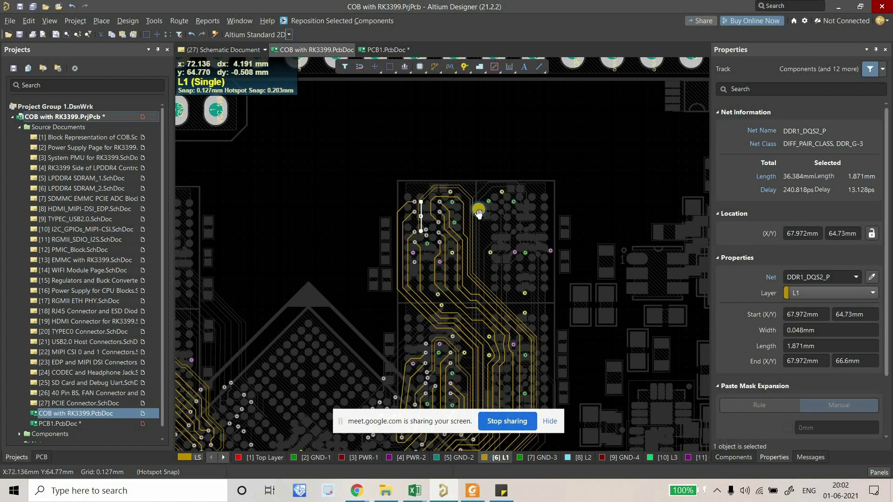
pyautogui.moveTo(493, 200); pyautogui.dragTo(515, 191, button='right')
pyautogui.press('Tab')
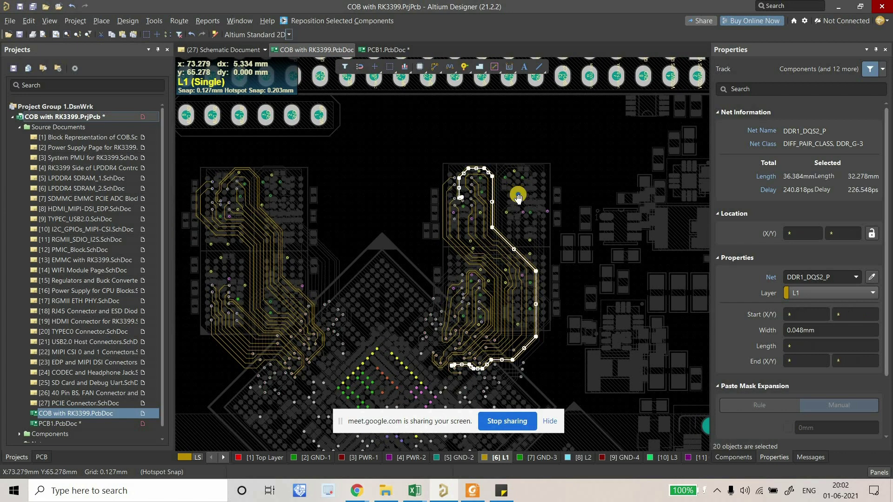
# Clear the trace selection and view the L1 routing of both memory chips together.
pyautogui.moveTo(539, 346); pyautogui.dragTo(553, 329, button='right')
pyautogui.click(572, 334)
pyautogui.moveTo(425, 307); pyautogui.dragTo(450, 297, button='right')
pyautogui.keyDown('ctrl'); pyautogui.scroll(1, 392, 257); pyautogui.keyUp('ctrl')
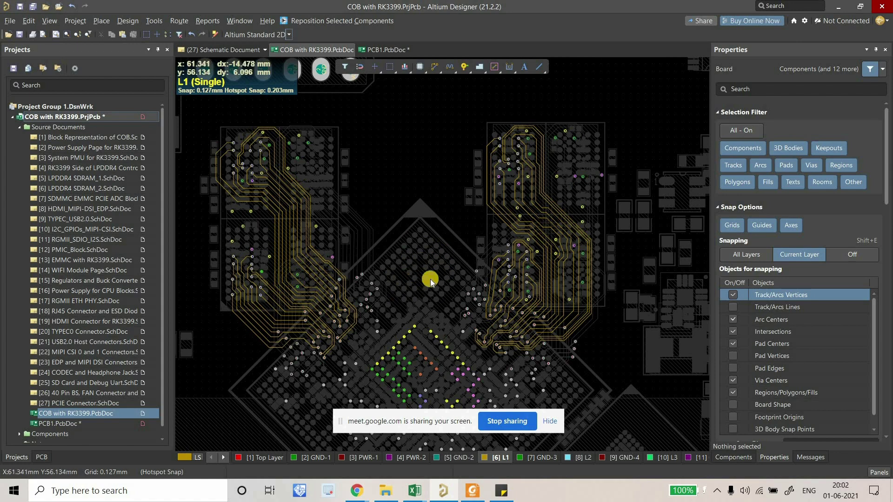
# Select a DDR0_DQS2_P track segment at the first memory chip on layer L1 to read its net length and delay.
pyautogui.moveTo(426, 246); pyautogui.dragTo(453, 243, button='right')
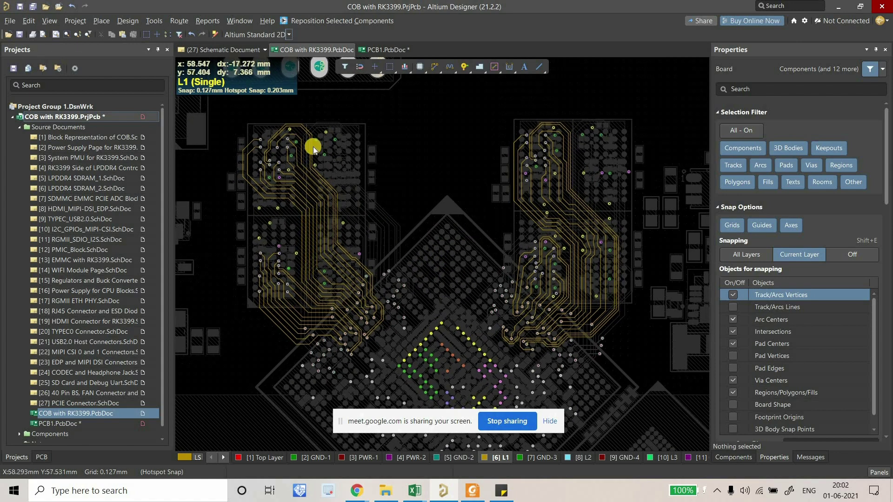
pyautogui.keyDown('ctrl'); pyautogui.scroll(5, 279, 135); pyautogui.keyUp('ctrl')
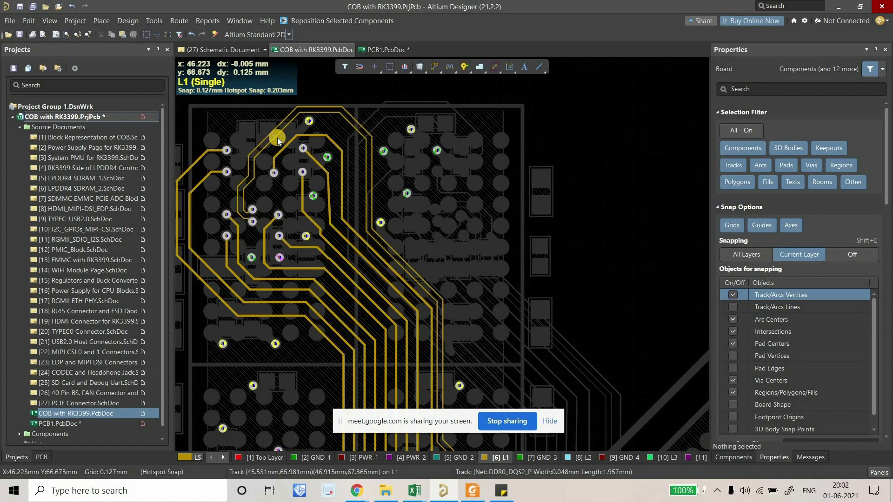
pyautogui.moveTo(283, 137); pyautogui.dragTo(294, 134, button='right')
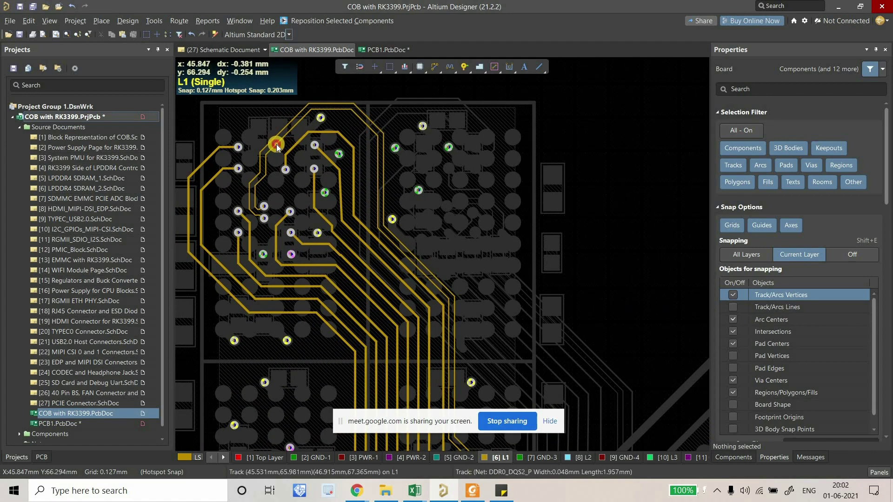
pyautogui.click(276, 145)
pyautogui.keyDown('ctrl'); pyautogui.scroll(-6, 373, 178); pyautogui.keyUp('ctrl')
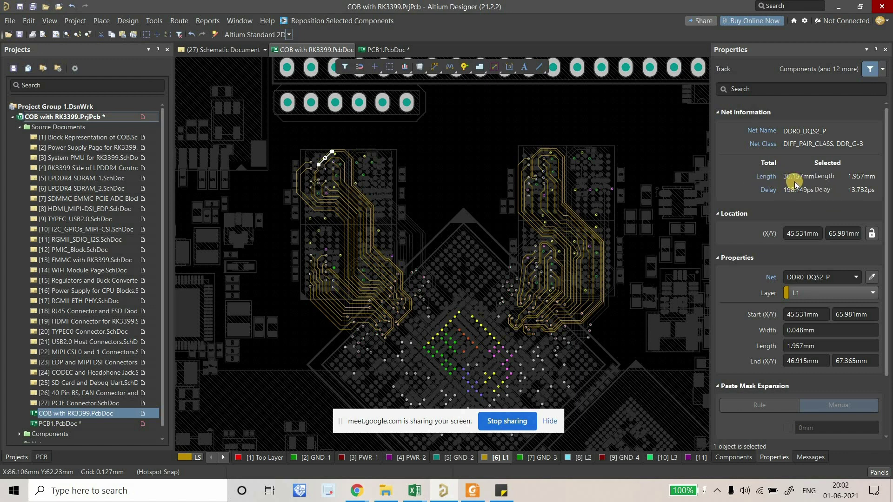
# Select the uppermost DDR1_DQS2_N track segment at the second memory chip to read its net length and delay for comparison.
pyautogui.keyDown('ctrl'); pyautogui.scroll(2, 526, 165); pyautogui.keyUp('ctrl')
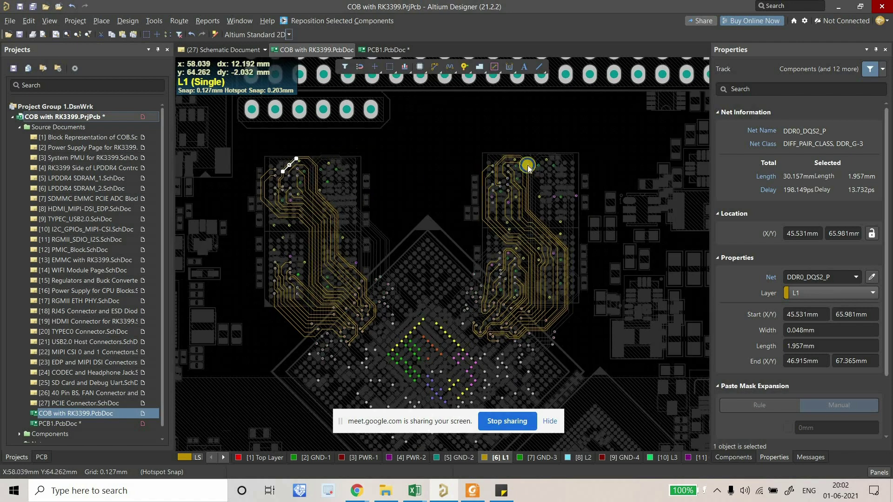
pyautogui.keyDown('ctrl'); pyautogui.scroll(2, 491, 148); pyautogui.keyUp('ctrl')
pyautogui.keyDown('ctrl'); pyautogui.scroll(2, 495, 147); pyautogui.keyUp('ctrl')
pyautogui.click(495, 147)
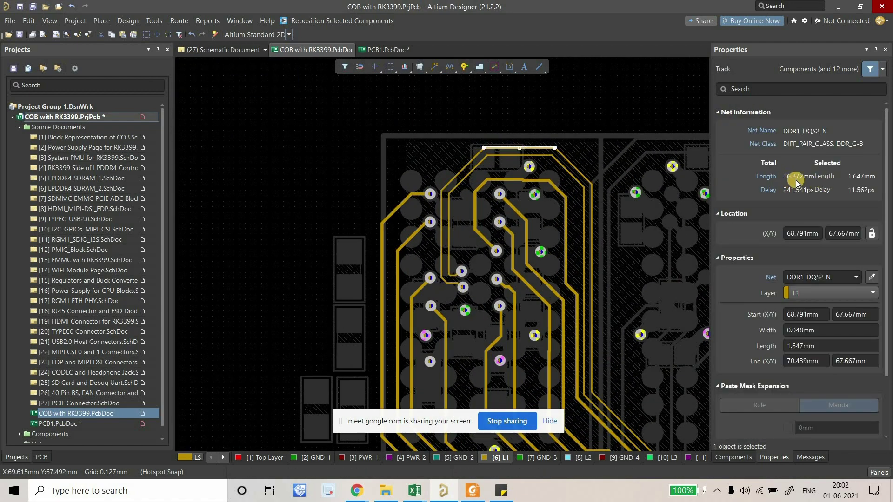
pyautogui.keyDown('ctrl'); pyautogui.scroll(-4, 530, 221); pyautogui.keyUp('ctrl')
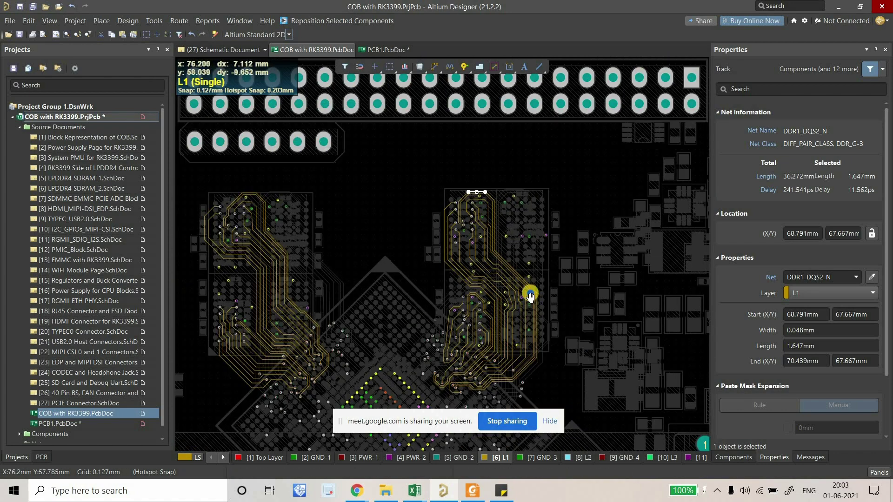
pyautogui.scroll(-3, 544, 232)
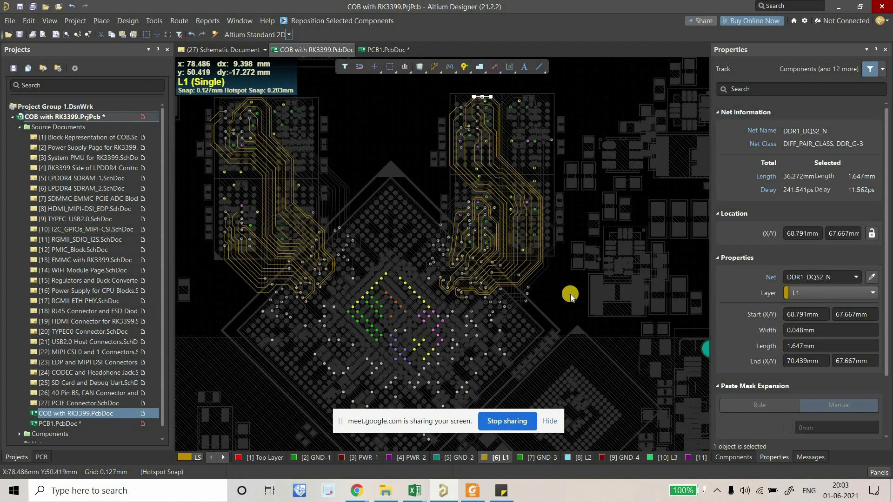
pyautogui.moveTo(578, 304); pyautogui.dragTo(584, 313, button='right')
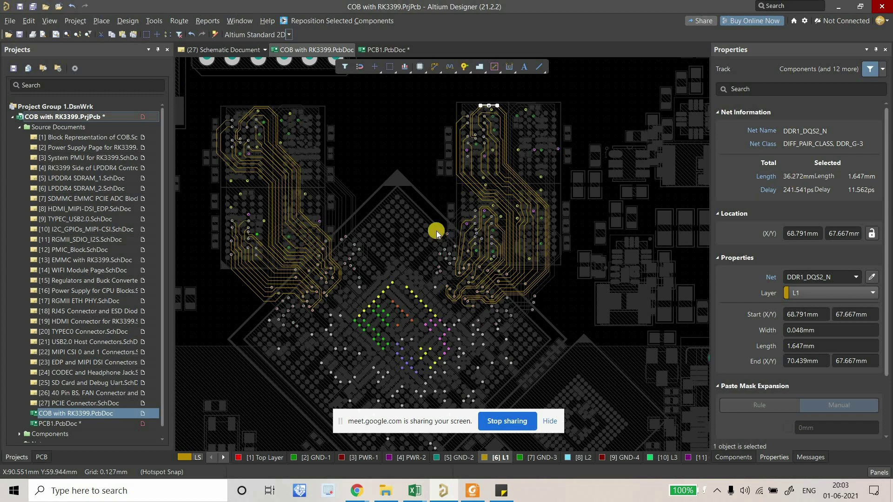
# Display the board's net list and select the outermost DDR0_D0 track to read its net length and delay.
pyautogui.keyDown('ctrl'); pyautogui.scroll(5, 336, 298); pyautogui.keyUp('ctrl')
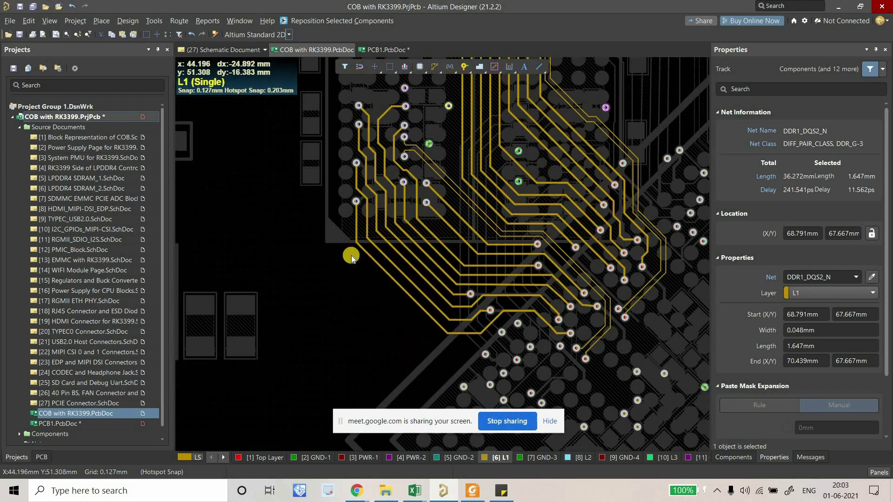
pyautogui.keyDown('ctrl'); pyautogui.scroll(-3, 351, 258); pyautogui.keyUp('ctrl')
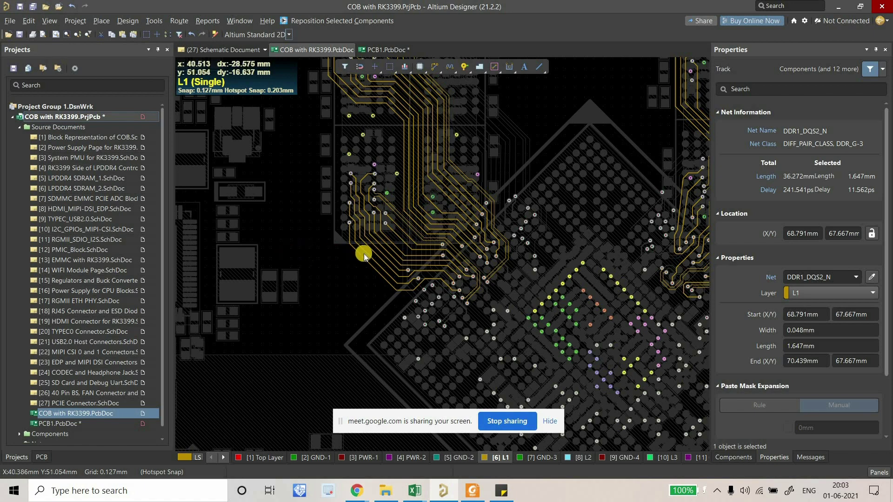
pyautogui.keyDown('ctrl'); pyautogui.scroll(-2, 395, 217); pyautogui.keyUp('ctrl')
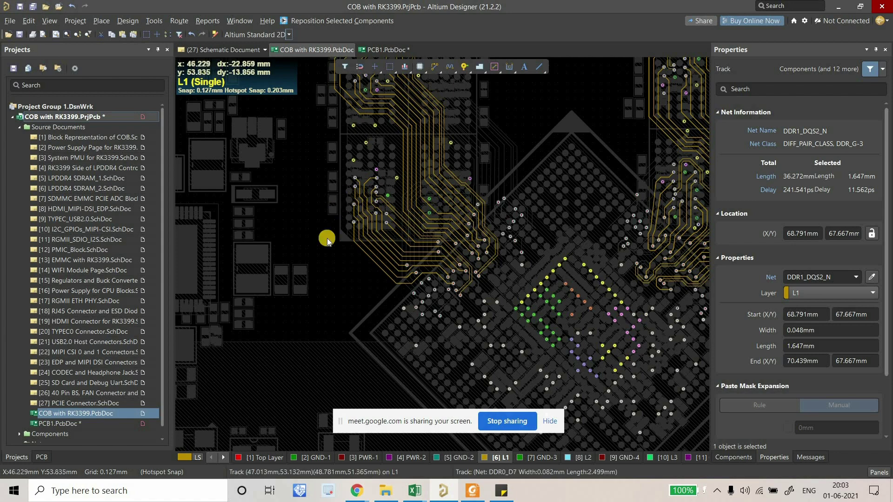
pyautogui.click(39, 456)
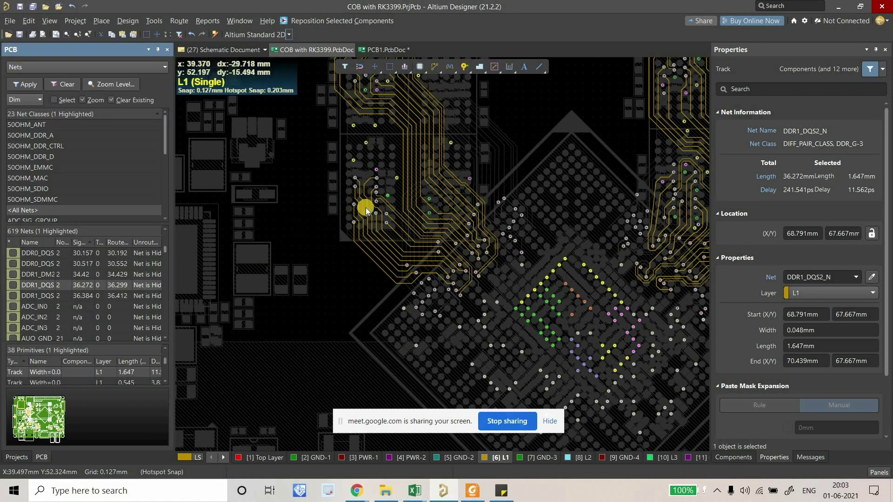
pyautogui.keyDown('ctrl'); pyautogui.scroll(1, 383, 205); pyautogui.keyUp('ctrl')
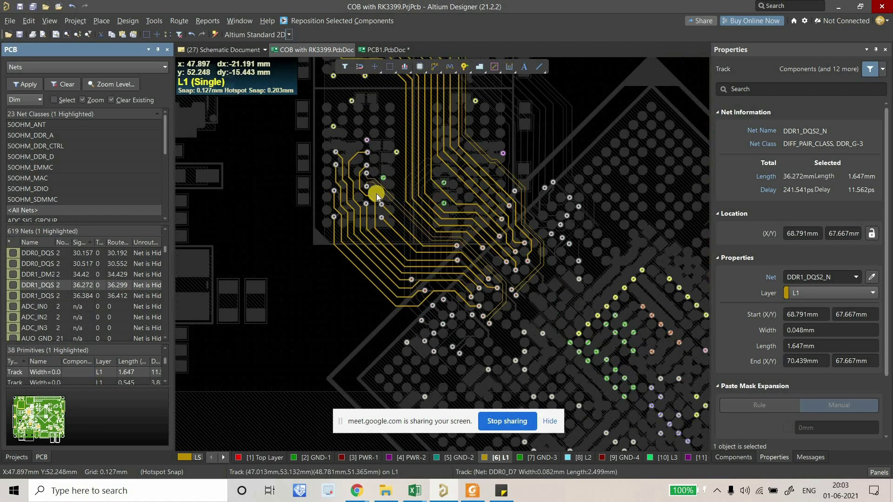
pyautogui.keyDown('ctrl'); pyautogui.scroll(2, 367, 210); pyautogui.keyUp('ctrl')
pyautogui.keyDown('ctrl'); pyautogui.scroll(1, 277, 269); pyautogui.keyUp('ctrl')
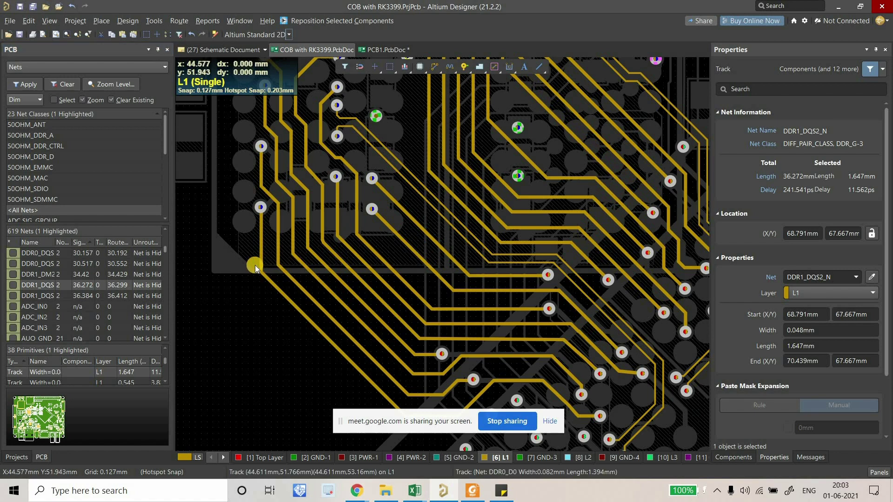
pyautogui.click(262, 271)
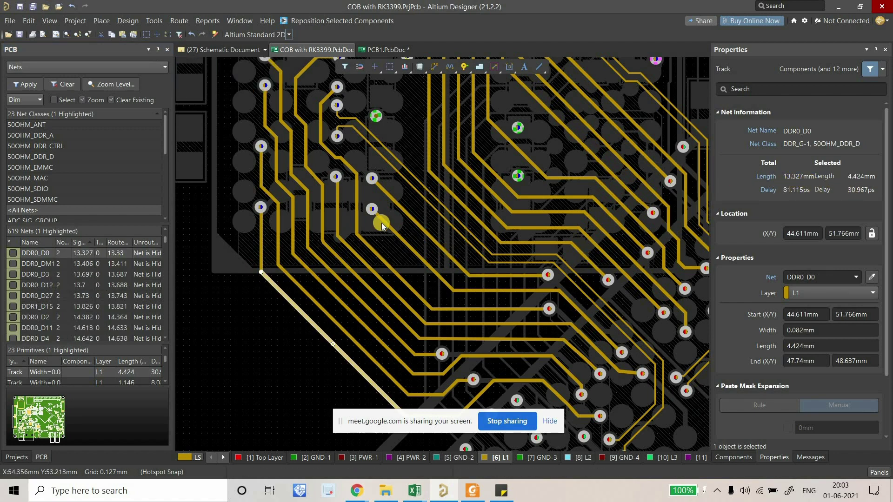
pyautogui.keyDown('ctrl'); pyautogui.scroll(-4, 315, 265); pyautogui.keyUp('ctrl')
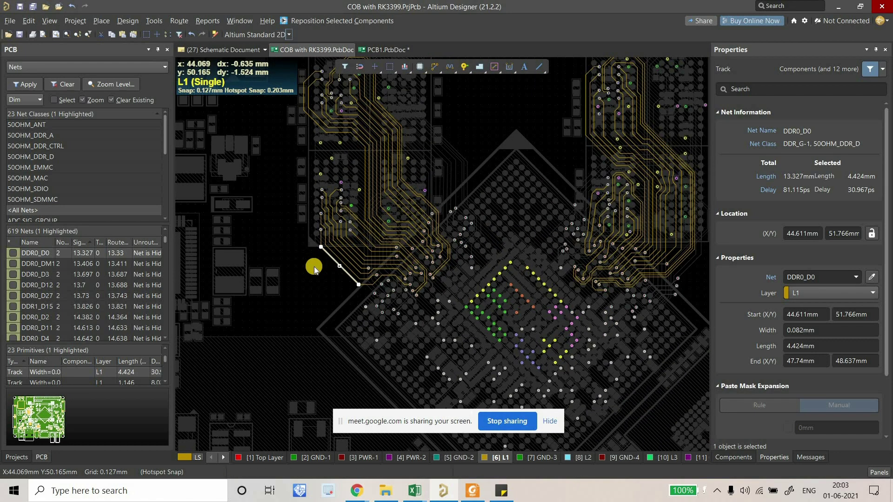
# Select the long vertical DDR1_DQS2_N track to compare its length with DDR0_D0, and clear the selection.
pyautogui.keyDown('ctrl'); pyautogui.scroll(2, 372, 275); pyautogui.keyUp('ctrl')
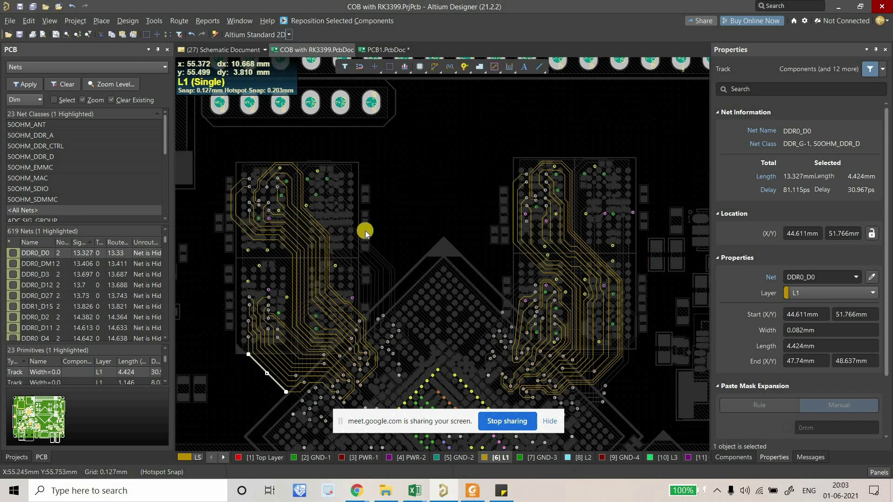
pyautogui.keyDown('ctrl'); pyautogui.scroll(-1, 360, 243); pyautogui.keyUp('ctrl')
pyautogui.keyDown('shift'); pyautogui.scroll(-3, 572, 186); pyautogui.keyUp('shift')
pyautogui.keyDown('ctrl'); pyautogui.scroll(5, 534, 195); pyautogui.keyUp('ctrl')
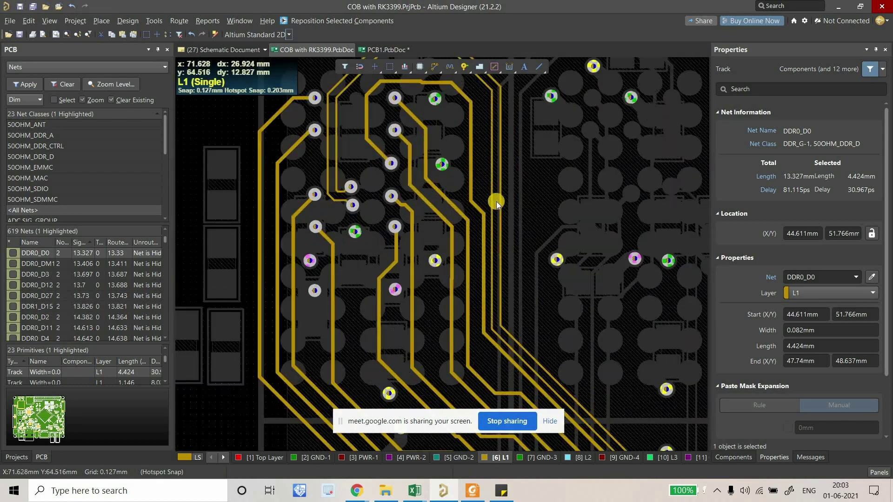
pyautogui.click(501, 202)
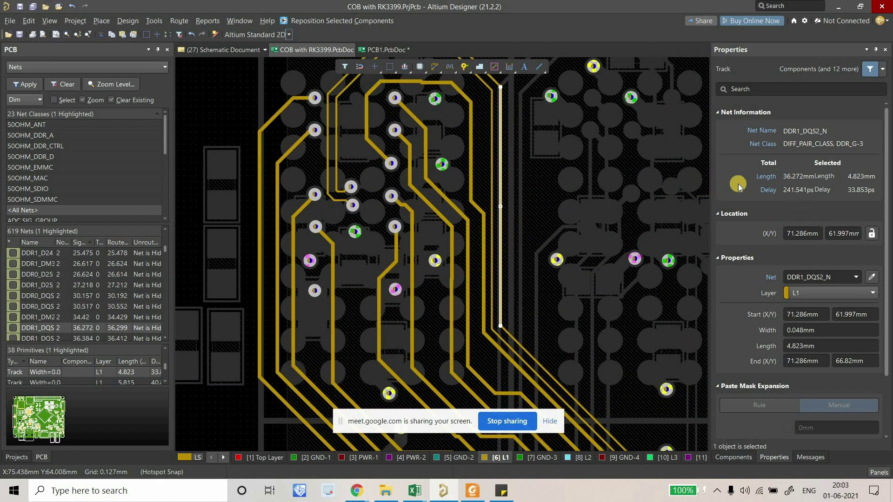
pyautogui.keyDown('ctrl'); pyautogui.scroll(-5, 439, 228); pyautogui.keyUp('ctrl')
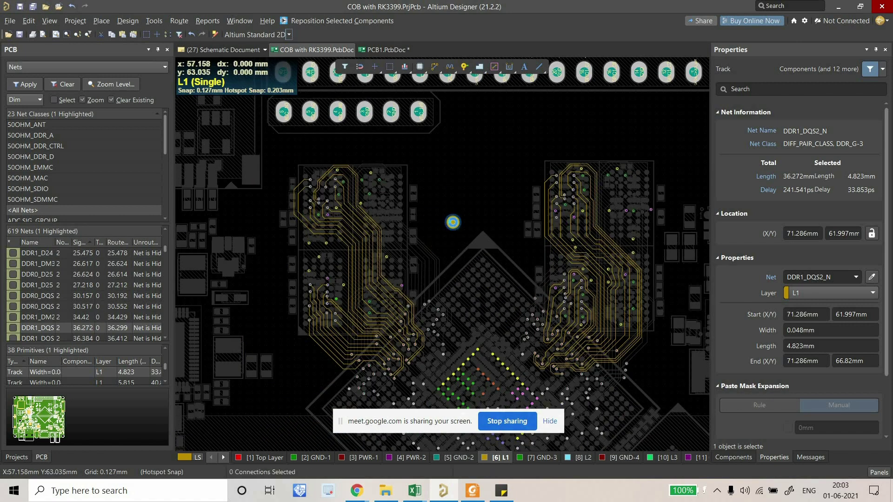
pyautogui.click(461, 214)
pyautogui.moveTo(460, 213); pyautogui.dragTo(496, 193, button='right')
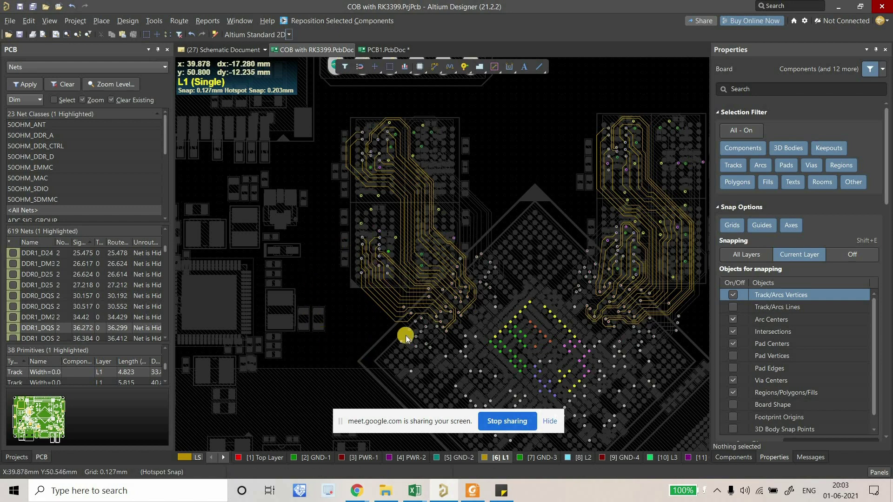
# Interactively route a long 0.082 mm loop for DDR0_D0 on L1, out beside the memory chip and back to the processor-side via.
pyautogui.click(434, 70)
pyautogui.keyDown('ctrl'); pyautogui.scroll(4, 369, 269); pyautogui.keyUp('ctrl')
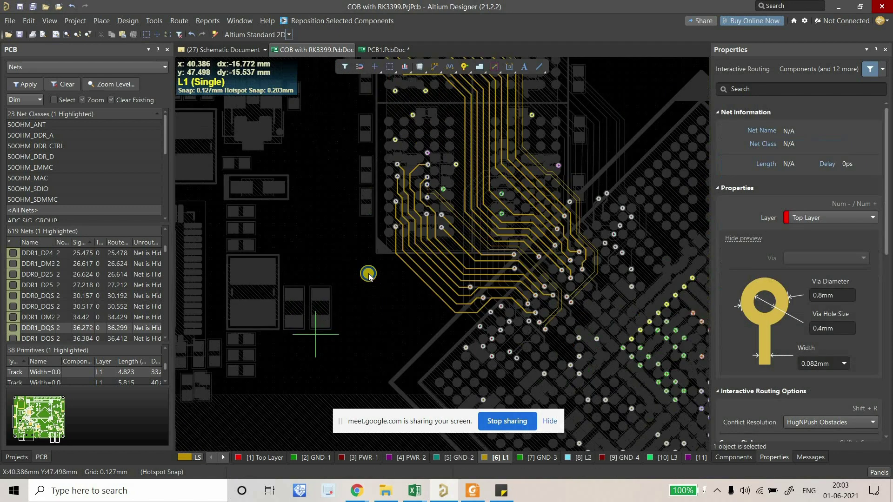
pyautogui.click(344, 205)
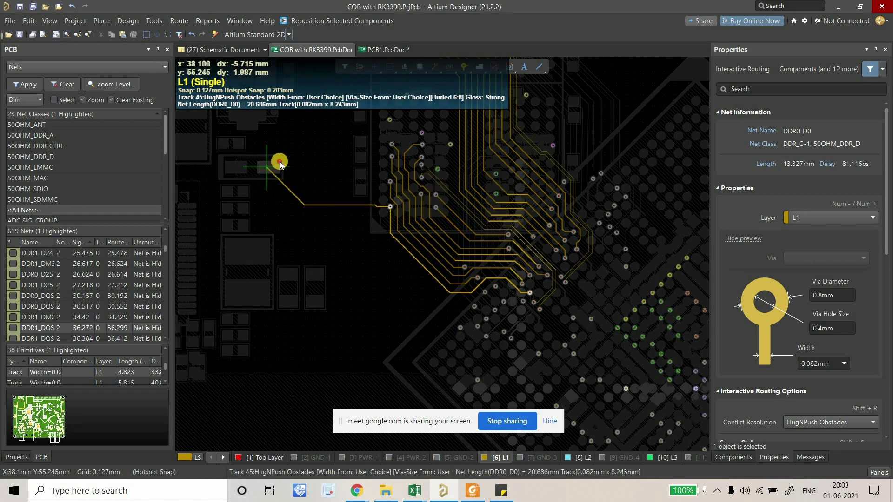
pyautogui.click(264, 338)
pyautogui.moveTo(397, 325); pyautogui.dragTo(324, 282, button='right')
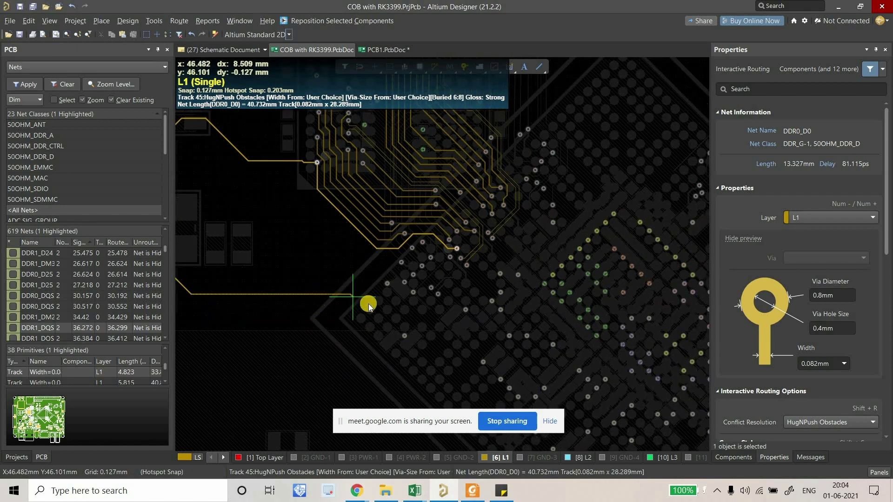
pyautogui.keyDown('ctrl'); pyautogui.scroll(4, 369, 304); pyautogui.keyUp('ctrl')
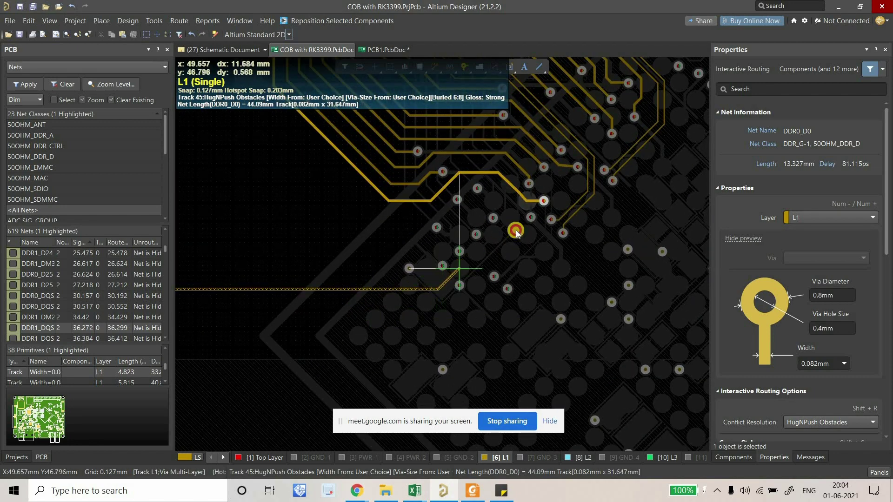
pyautogui.click(543, 200)
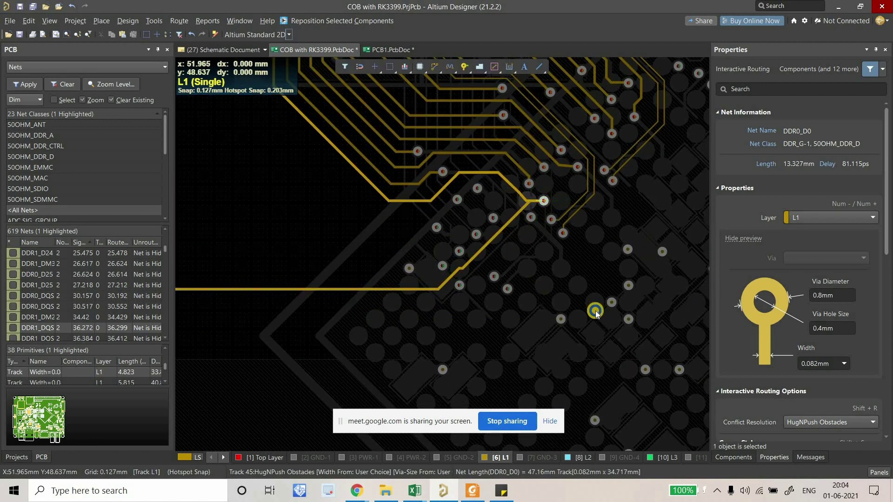
pyautogui.rightClick(537, 289)
pyautogui.rightClick(429, 313)
# Select the horizontal DDR0_D0 track leading to the memory-side via, examine its net length, and align it straight with the via.
pyautogui.keyDown('ctrl'); pyautogui.scroll(-3, 444, 287); pyautogui.keyUp('ctrl')
pyautogui.moveTo(443, 287); pyautogui.dragTo(512, 349, button='right')
pyautogui.keyDown('ctrl'); pyautogui.scroll(2, 425, 235); pyautogui.keyUp('ctrl')
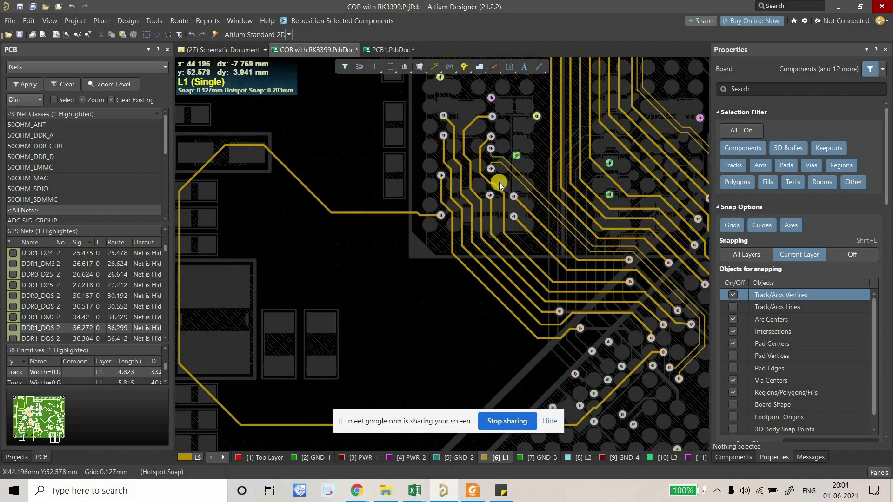
pyautogui.click(372, 214)
pyautogui.moveTo(384, 221); pyautogui.dragTo(394, 217, button='right')
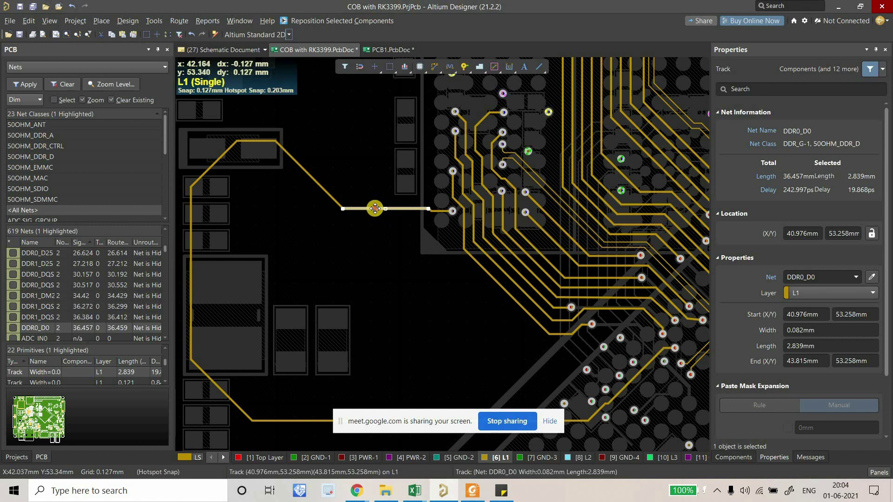
pyautogui.moveTo(375, 208); pyautogui.dragTo(430, 257)
pyautogui.rightClick(413, 265)
# Clear the selection and move the upper horizontal section of the DDR0_D0 loop down to shorten the loop.
pyautogui.click(345, 196)
pyautogui.keyDown('shift'); pyautogui.scroll(1, 279, 167); pyautogui.keyUp('shift')
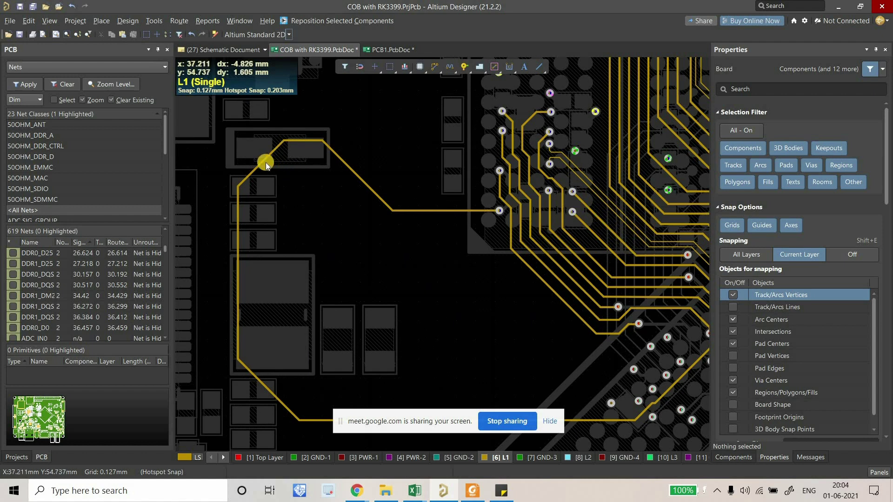
pyautogui.moveTo(278, 183); pyautogui.dragTo(316, 171)
pyautogui.click(320, 140)
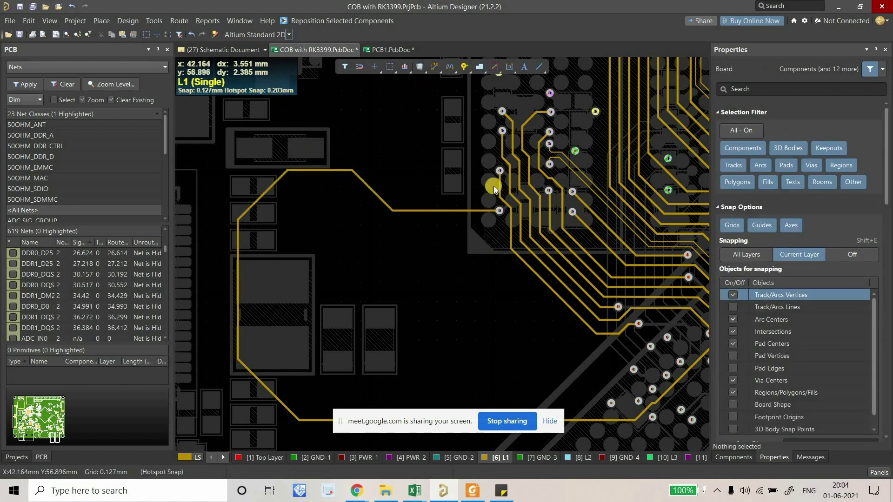
# Interactively route a 0.082 mm loop for DDR0_D1 on L1, inside the DDR0_D0 loop, from beside the memory chip back to the processor side.
pyautogui.click(434, 67)
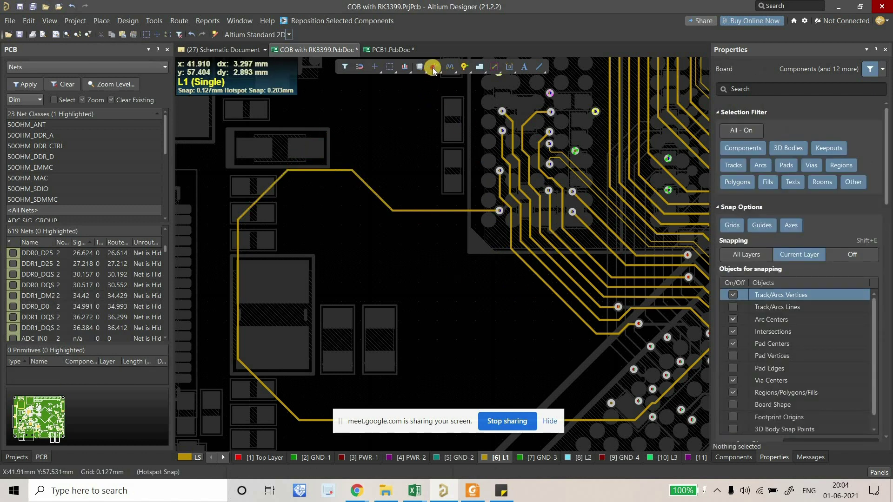
pyautogui.click(509, 226)
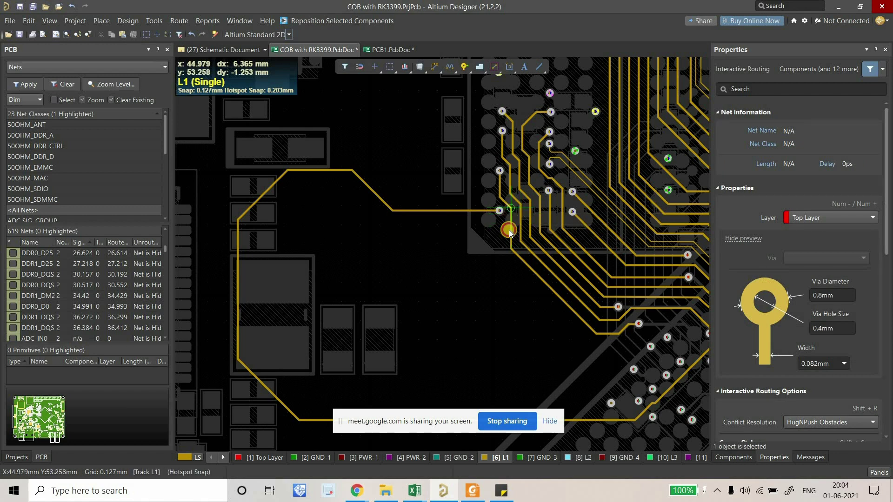
pyautogui.click(509, 226)
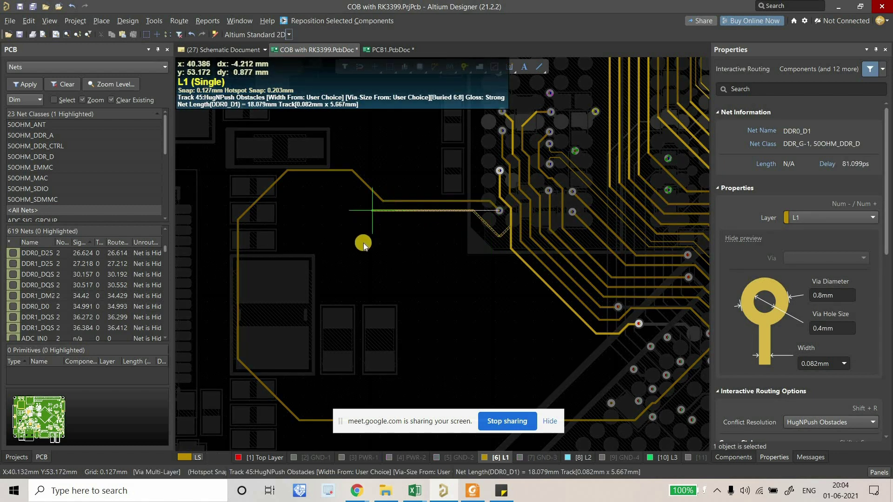
pyautogui.click(360, 210)
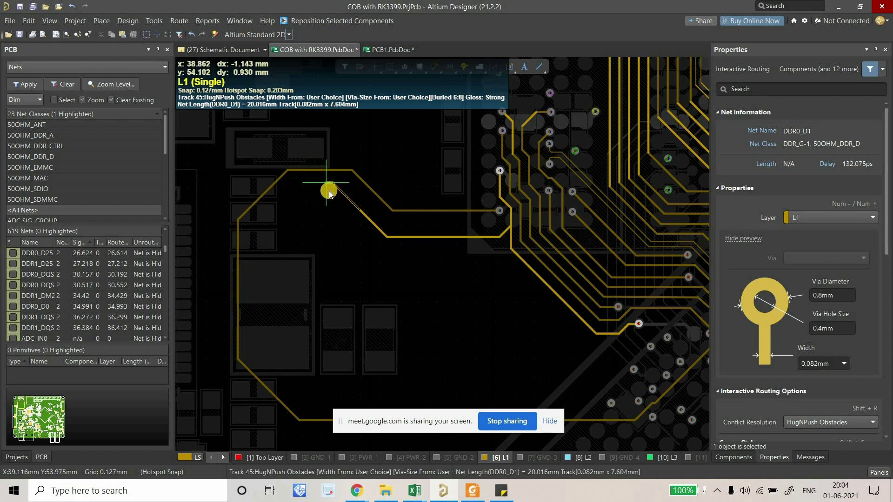
pyautogui.click(276, 213)
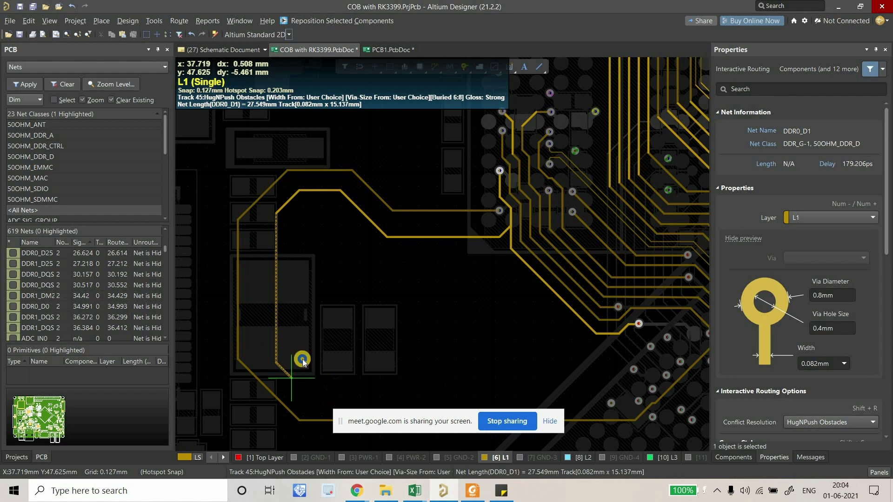
pyautogui.click(292, 378)
pyautogui.moveTo(302, 360); pyautogui.dragTo(256, 298, button='right')
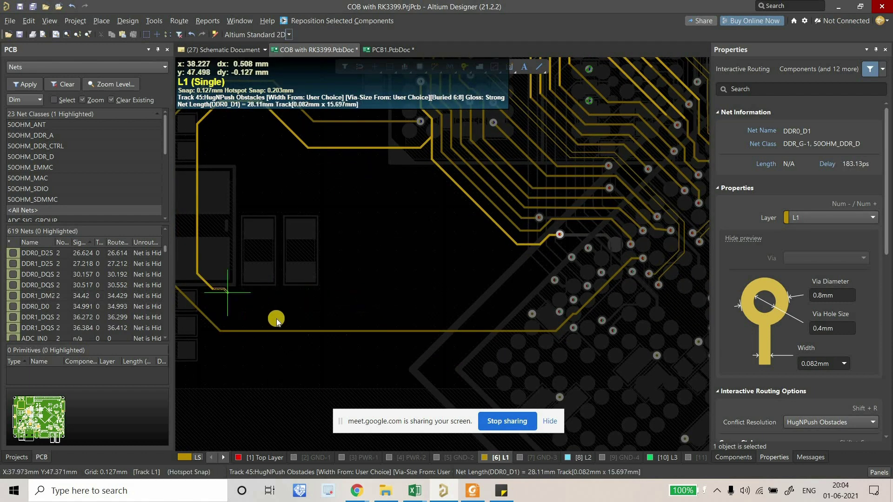
pyautogui.click(237, 312)
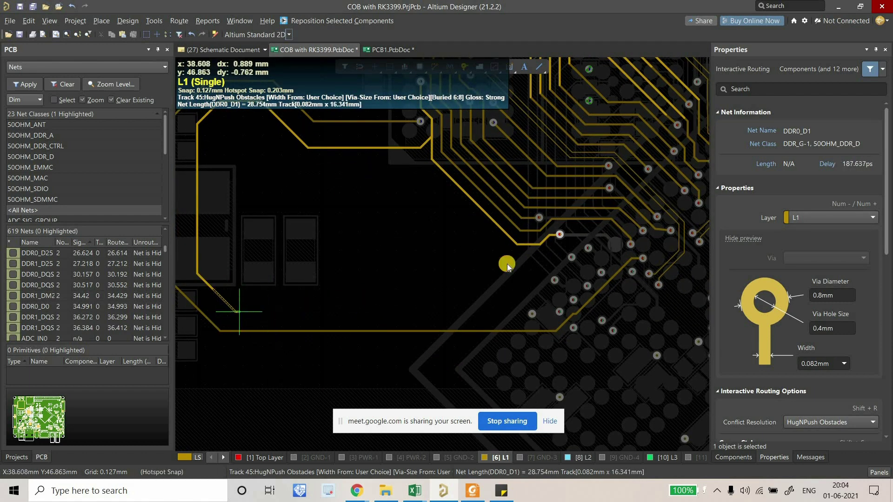
pyautogui.click(553, 235)
pyautogui.rightClick(460, 280)
pyautogui.moveTo(440, 274); pyautogui.dragTo(451, 329, button='right')
pyautogui.keyDown('ctrl'); pyautogui.scroll(-2, 469, 248); pyautogui.keyUp('ctrl')
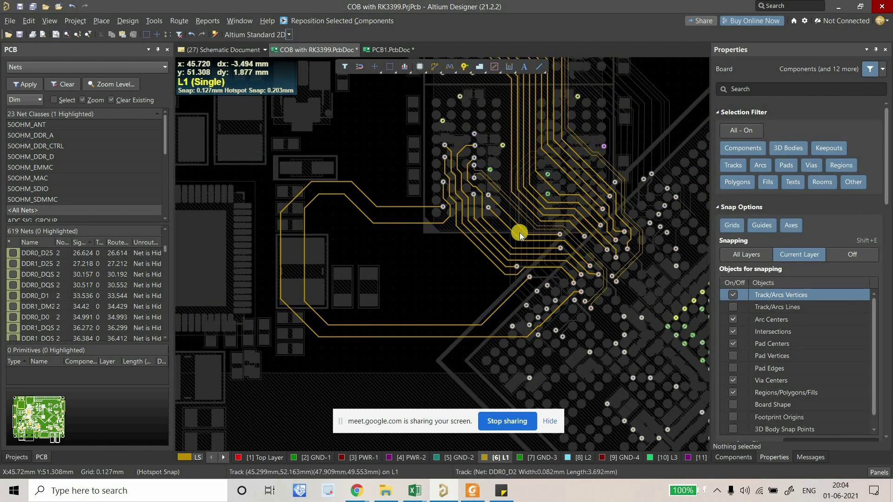
pyautogui.moveTo(347, 207); pyautogui.dragTo(403, 207, button='right')
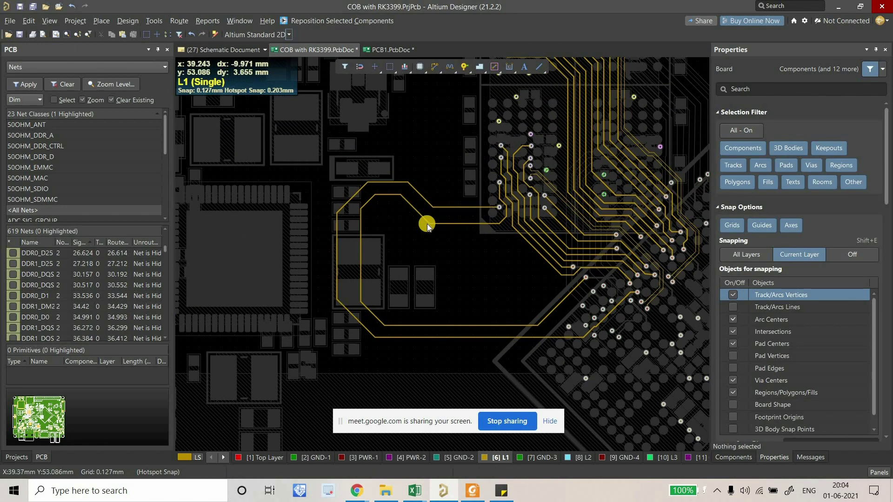
pyautogui.keyDown('ctrl'); pyautogui.scroll(4, 418, 216); pyautogui.keyUp('ctrl')
pyautogui.click(444, 264)
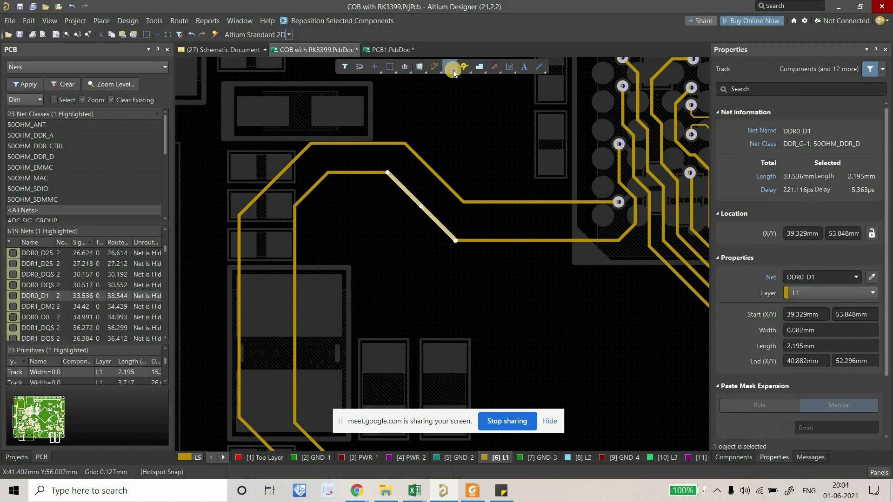
pyautogui.press('t')
pyautogui.press('r')
pyautogui.keyDown('ctrl'); pyautogui.scroll(-2, 319, 242); pyautogui.keyUp('ctrl')
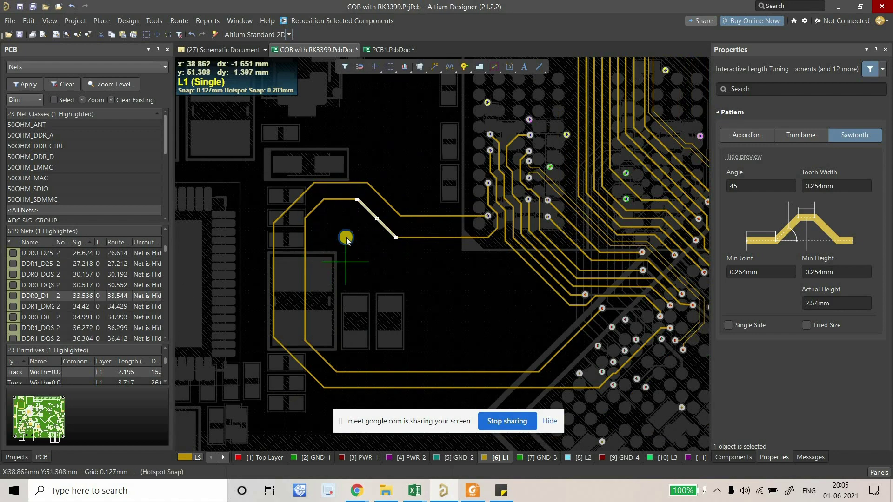
pyautogui.press('Escape')
# Select the segments of the DDR0_D1 loop one after another to examine their lengths and the net's total length.
pyautogui.click(446, 238)
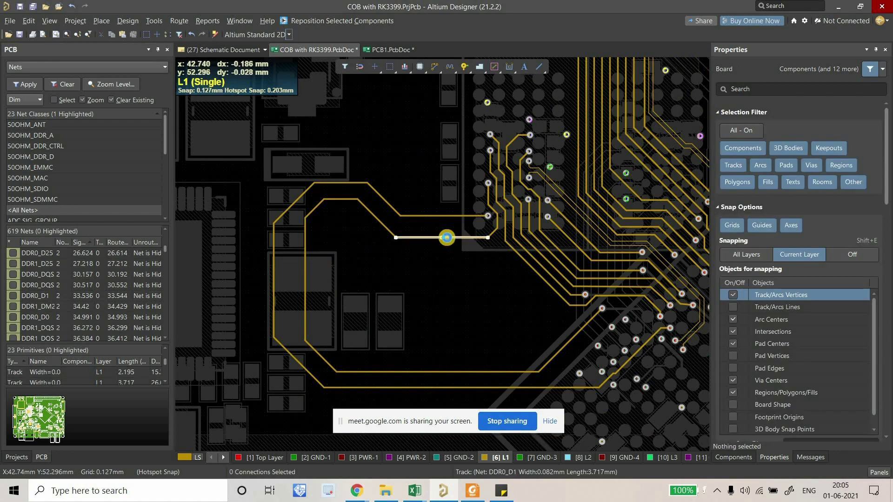
pyautogui.click(379, 227)
pyautogui.click(378, 220)
pyautogui.keyDown('ctrl'); pyautogui.scroll(4, 321, 206); pyautogui.keyUp('ctrl')
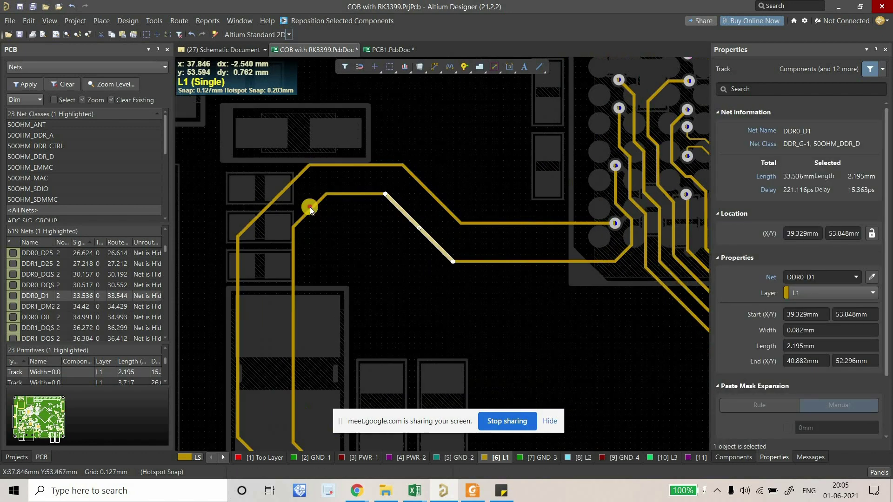
pyautogui.click(313, 201)
pyautogui.keyDown('ctrl'); pyautogui.scroll(-2, 314, 202); pyautogui.keyUp('ctrl')
pyautogui.moveTo(311, 217); pyautogui.dragTo(303, 154, button='right')
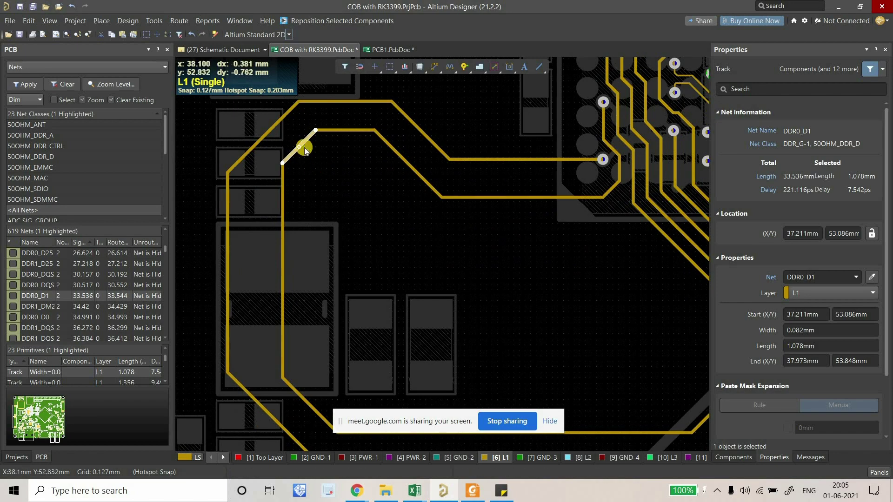
pyautogui.click(282, 207)
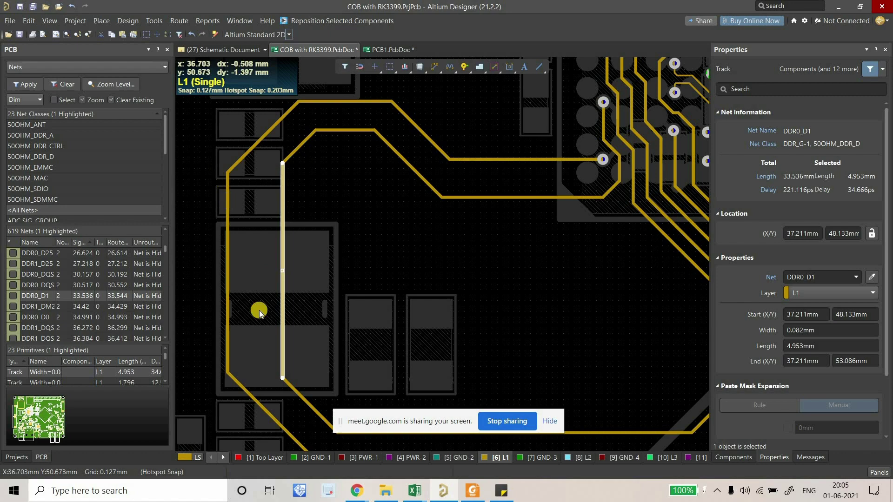
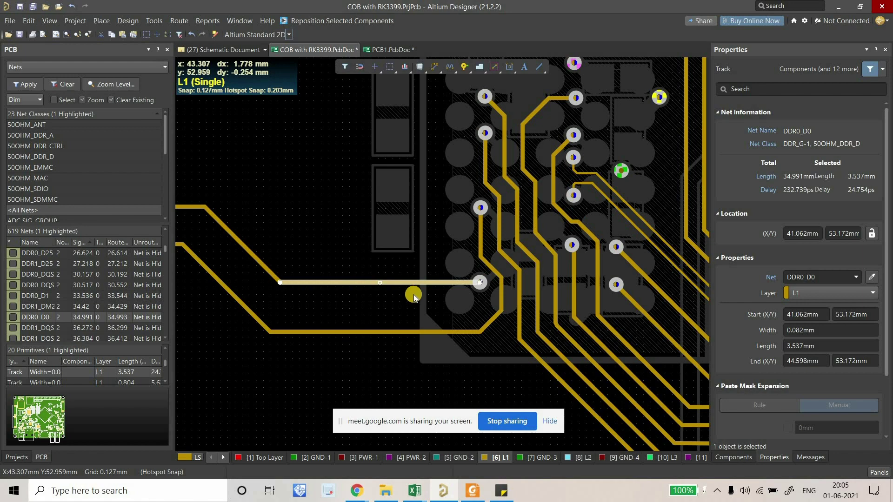
# Set the interactive length tuning pattern to Trombone for lengthening the DDR0_D0 track.
pyautogui.keyDown('ctrl'); pyautogui.scroll(2, 414, 298); pyautogui.keyUp('ctrl')
pyautogui.keyDown('ctrl'); pyautogui.scroll(1, 375, 307); pyautogui.keyUp('ctrl')
pyautogui.keyDown('ctrl'); pyautogui.scroll(-2, 393, 277); pyautogui.keyUp('ctrl')
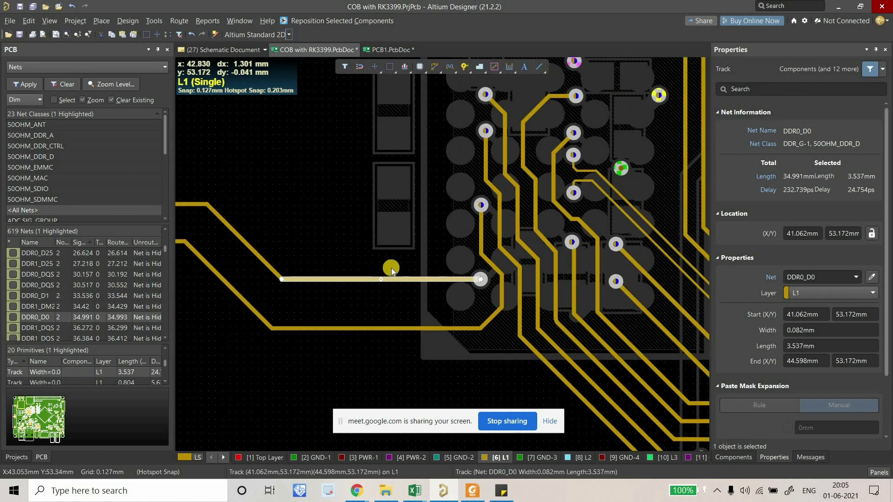
pyautogui.click(451, 70)
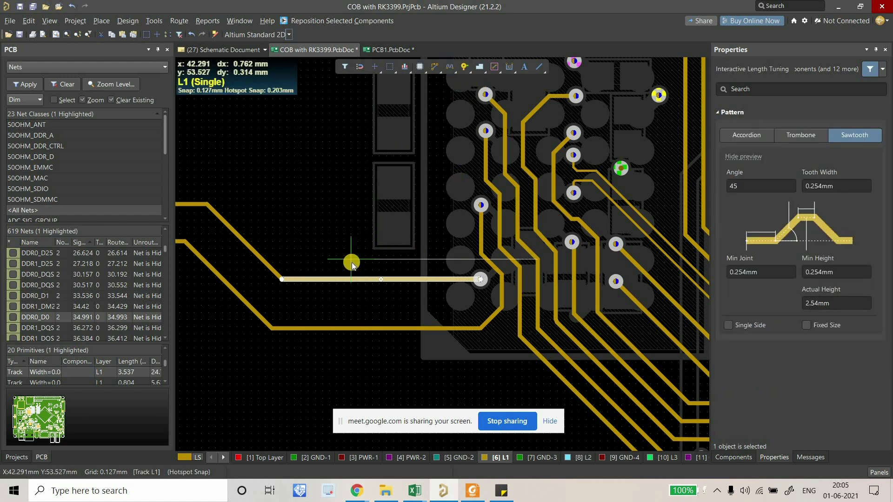
pyautogui.press('capslock')
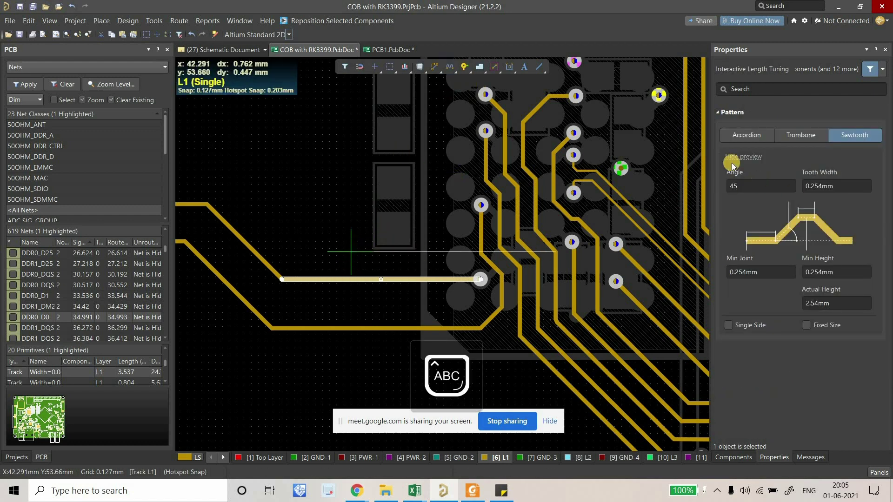
pyautogui.click(804, 138)
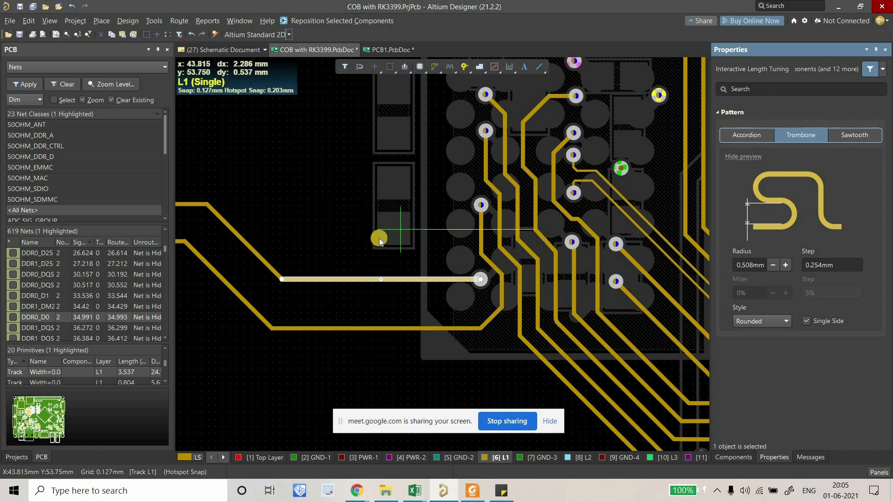
pyautogui.rightClick(344, 220)
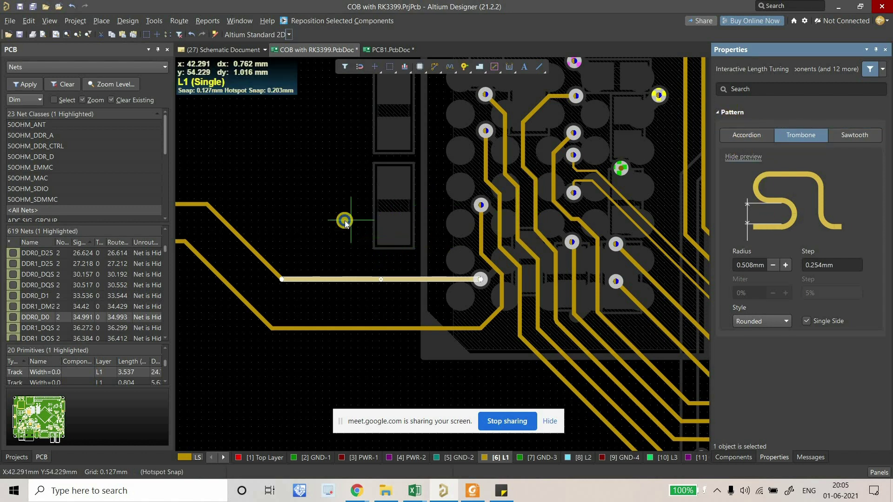
pyautogui.click(450, 67)
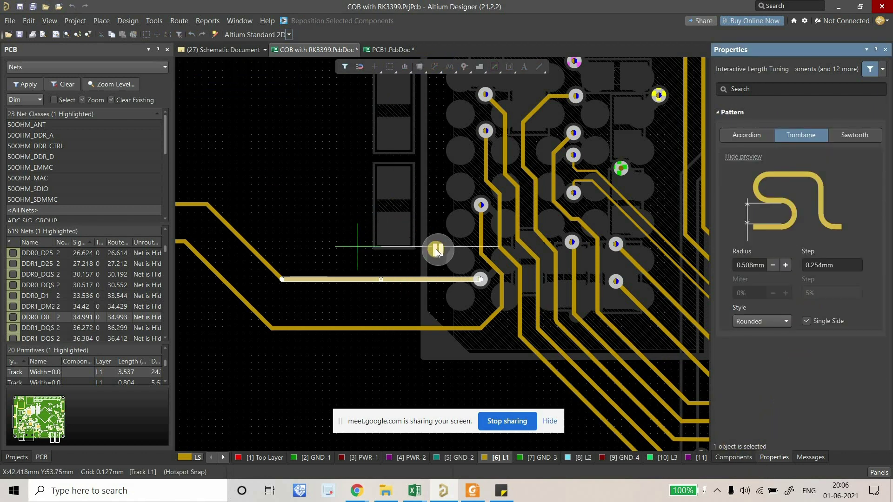
pyautogui.rightClick(313, 249)
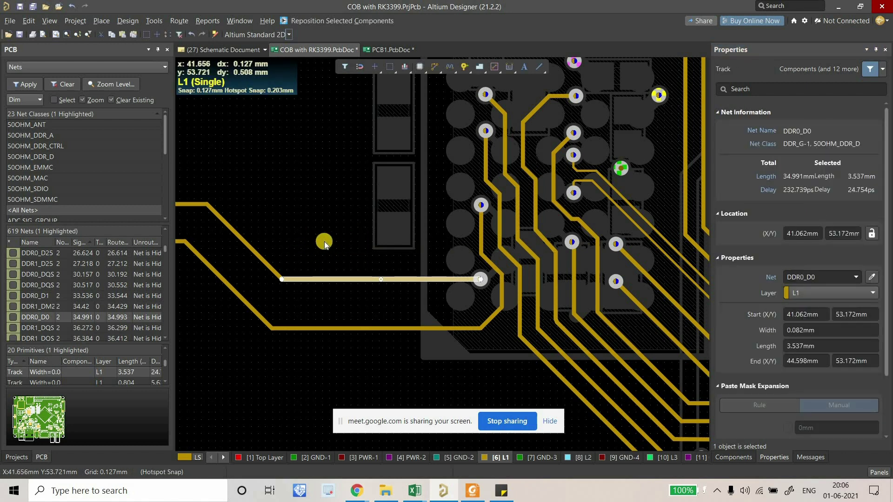
# Place a single-sided rounded trombone tuning region about 1.27 mm wide on the horizontal DDR0_D0 track near the memory-side via.
pyautogui.press('Tab')
pyautogui.click(329, 176)
pyautogui.click(454, 66)
pyautogui.click(454, 66)
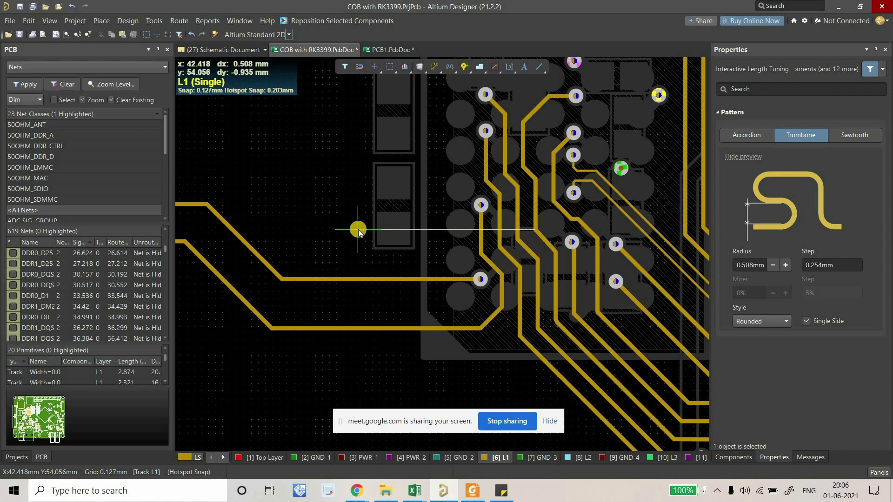
pyautogui.press('Tab')
pyautogui.click(449, 250)
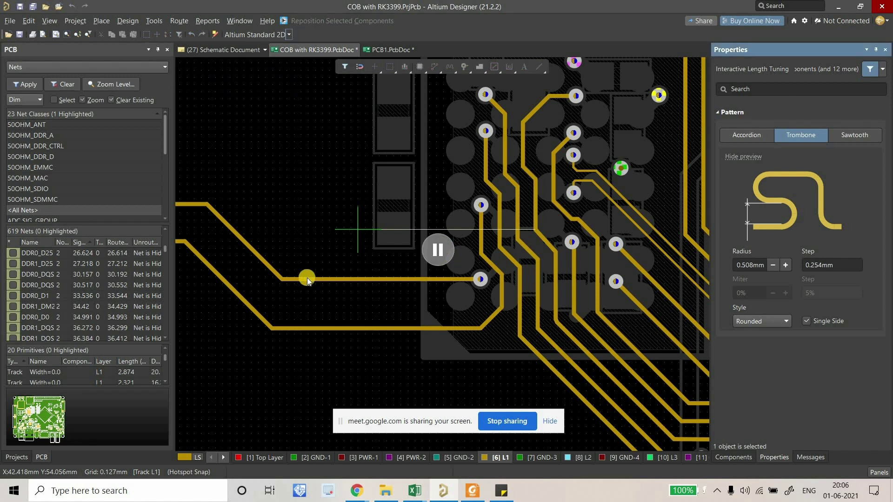
pyautogui.click(399, 279)
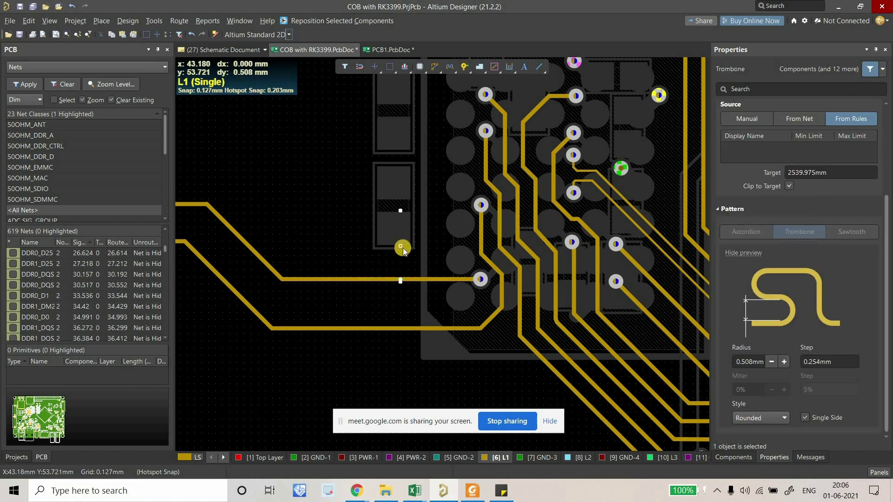
pyautogui.moveTo(325, 246)
pyautogui.mouseDown()
pyautogui.moveTo(355, 242)
pyautogui.moveTo(329, 240)
pyautogui.mouseUp()
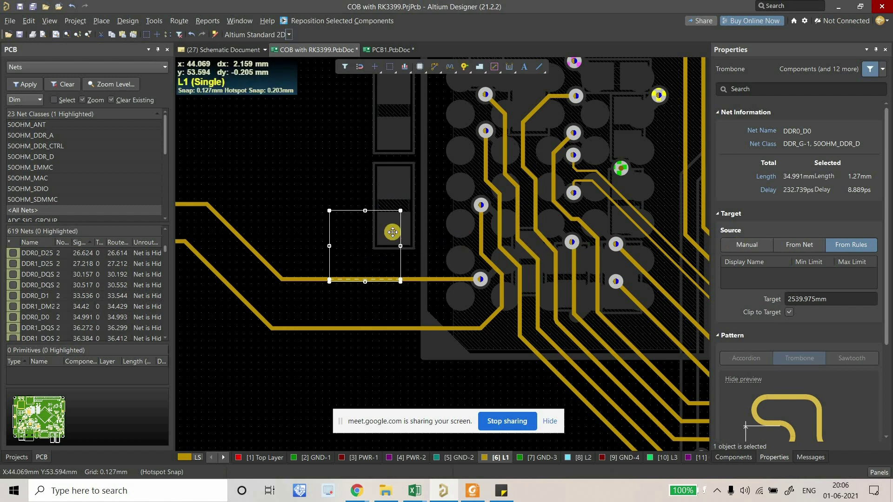
pyautogui.moveTo(370, 267); pyautogui.dragTo(401, 255)
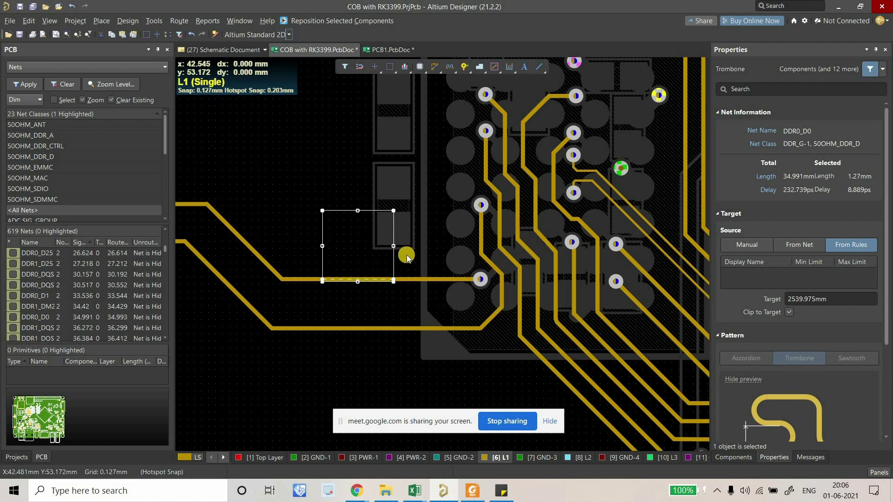
# Switch the trombone's target source to Manual and set the target length to 36.25 mm.
pyautogui.click(745, 245)
pyautogui.click(827, 299)
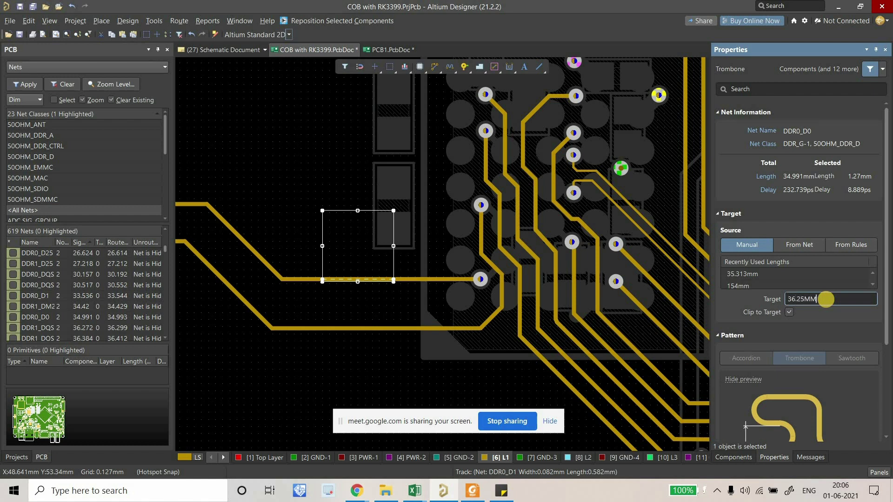
pyautogui.write('36.25MM')
pyautogui.press('Return')
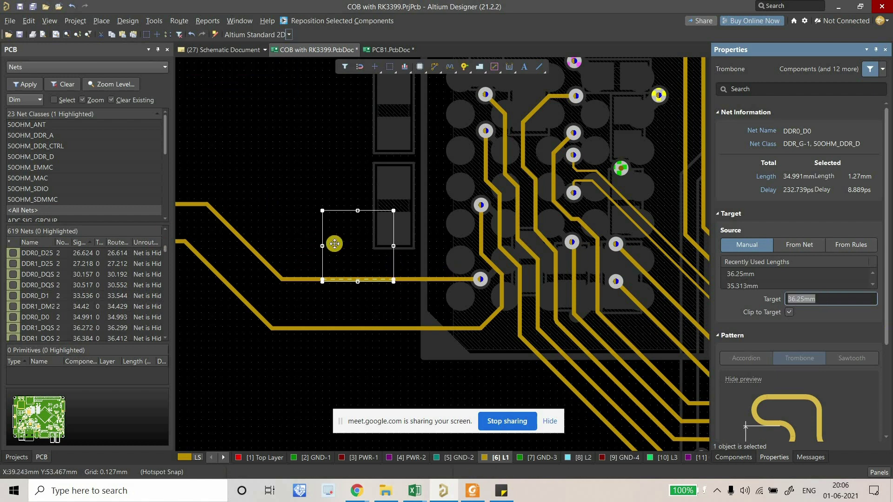
# Widen the DDR0_D0 tuning region at both ends and reduce the trombone radius to 0.254 mm.
pyautogui.moveTo(322, 246); pyautogui.dragTo(308, 248)
pyautogui.click(857, 328)
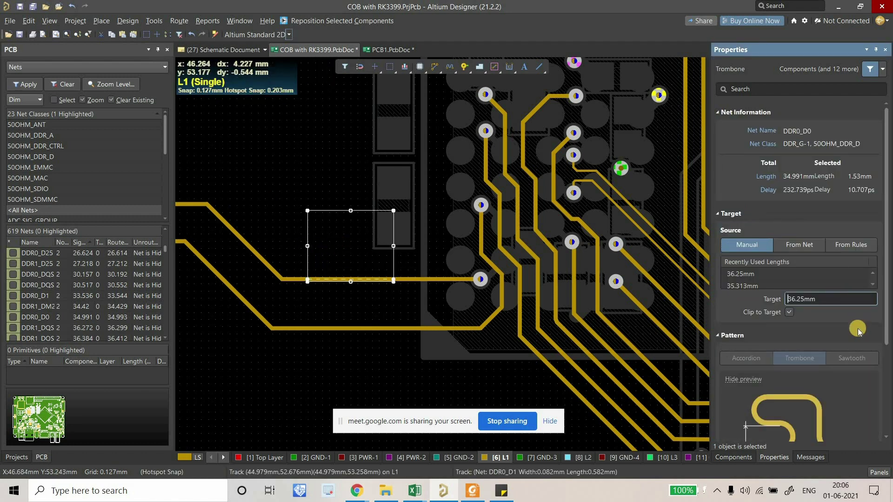
pyautogui.scroll(-3, 789, 232)
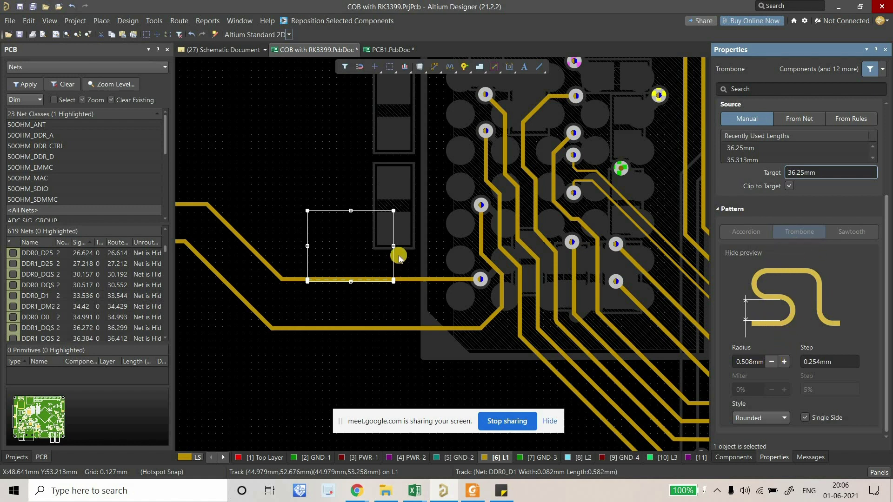
pyautogui.moveTo(393, 245); pyautogui.dragTo(426, 250)
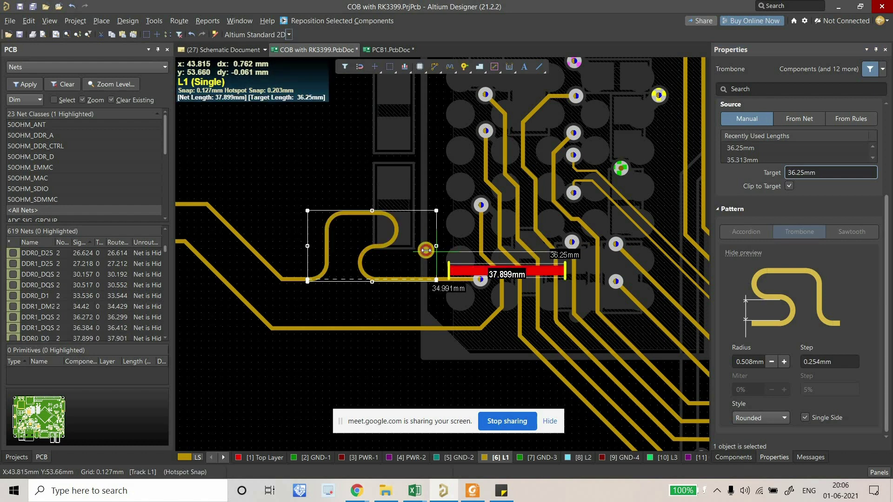
pyautogui.rightClick(447, 281)
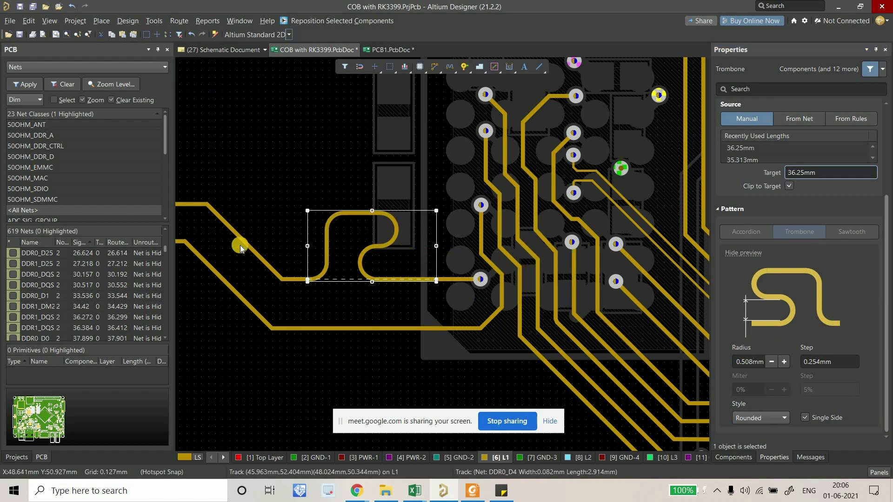
pyautogui.click(772, 362)
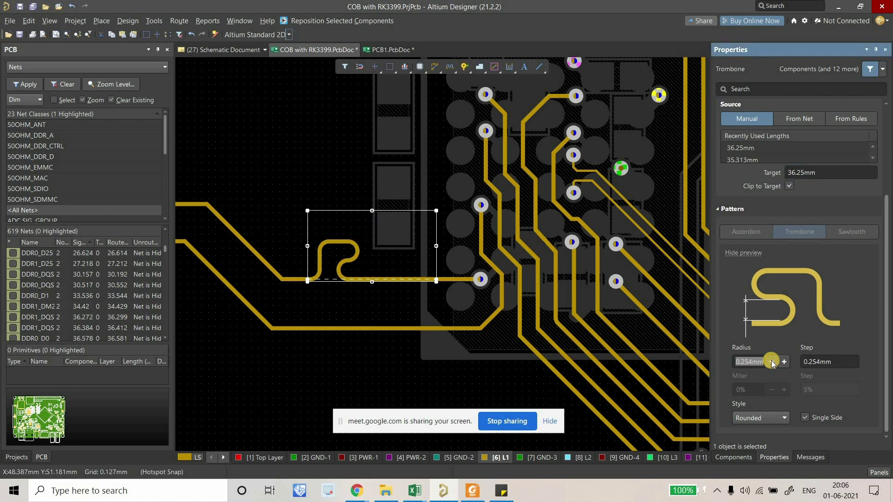
# Set the radius step of the DDR0_D0 trombone to 3 mil for finer adjustment.
pyautogui.click(772, 362)
pyautogui.click(784, 362)
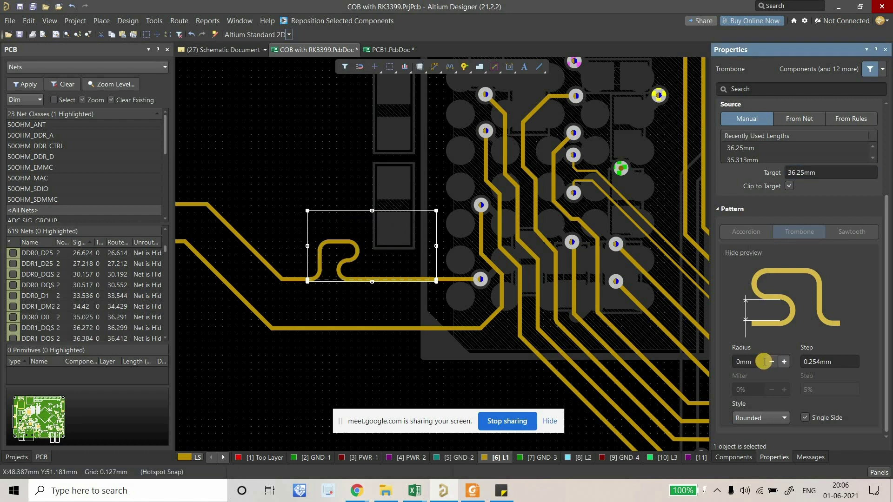
pyautogui.click(808, 362)
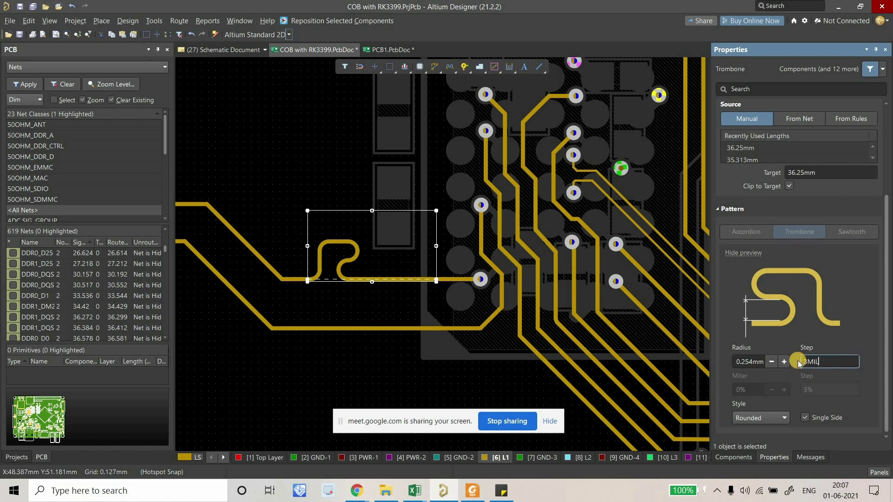
pyautogui.write('3MIL')
pyautogui.press('Return')
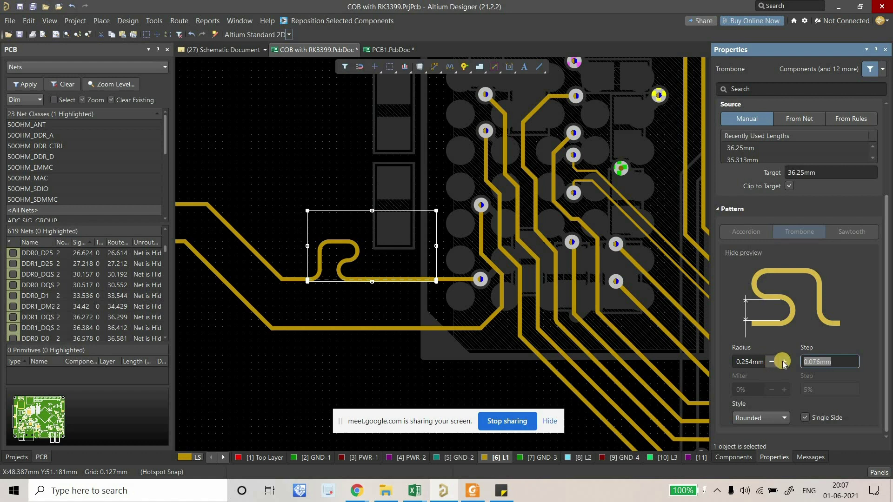
# Reduce the DDR0_D0 trombone's radius to 0.178 mm and deselect the tuning region.
pyautogui.click(775, 362)
pyautogui.click(774, 362)
pyautogui.click(774, 363)
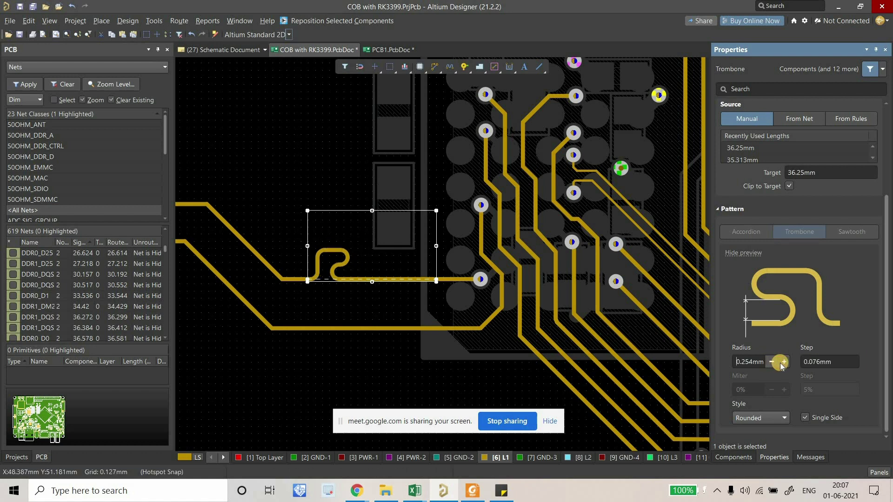
pyautogui.click(300, 283)
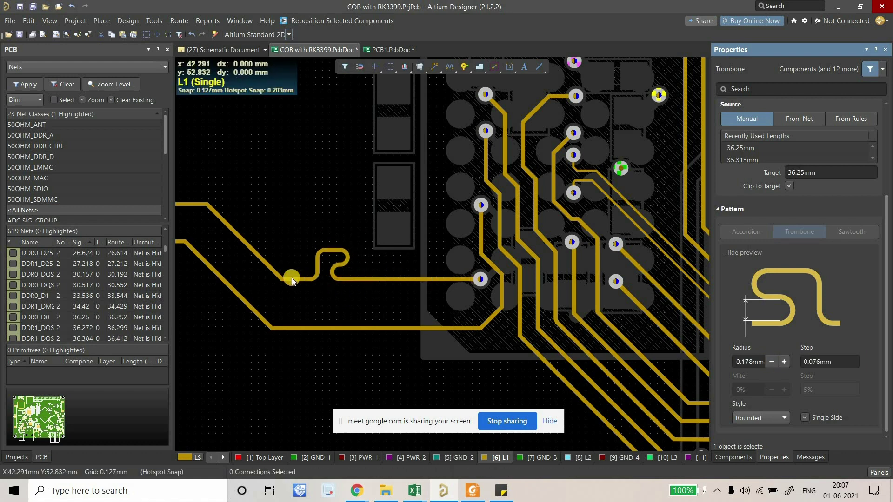
# Check the total length of net DDR0_D0 and inspect the shape of its trombone tuning.
pyautogui.click(292, 279)
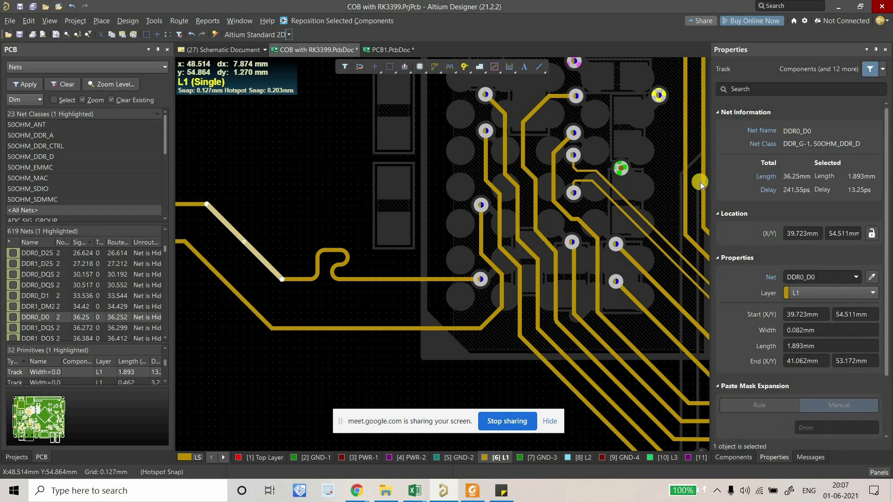
pyautogui.click(333, 263)
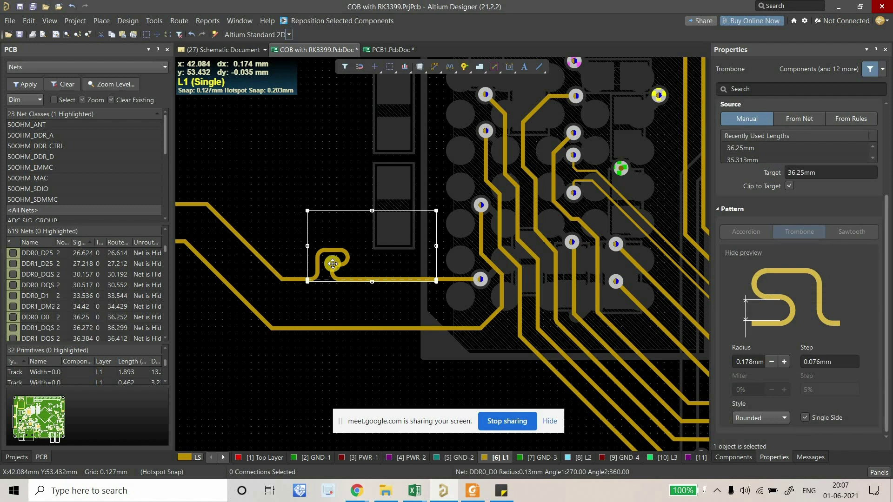
pyautogui.click(255, 252)
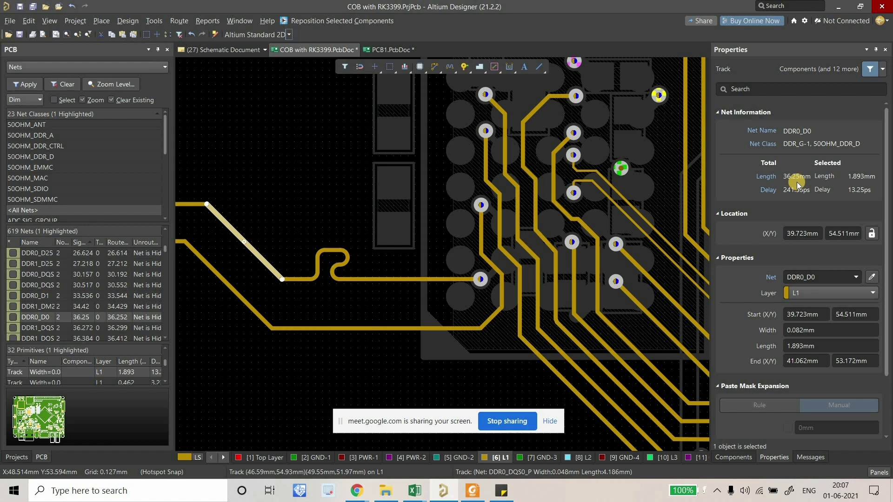
pyautogui.click(360, 227)
pyautogui.moveTo(362, 296); pyautogui.dragTo(417, 293, button='right')
pyautogui.keyDown('ctrl'); pyautogui.scroll(2, 417, 293); pyautogui.keyUp('ctrl')
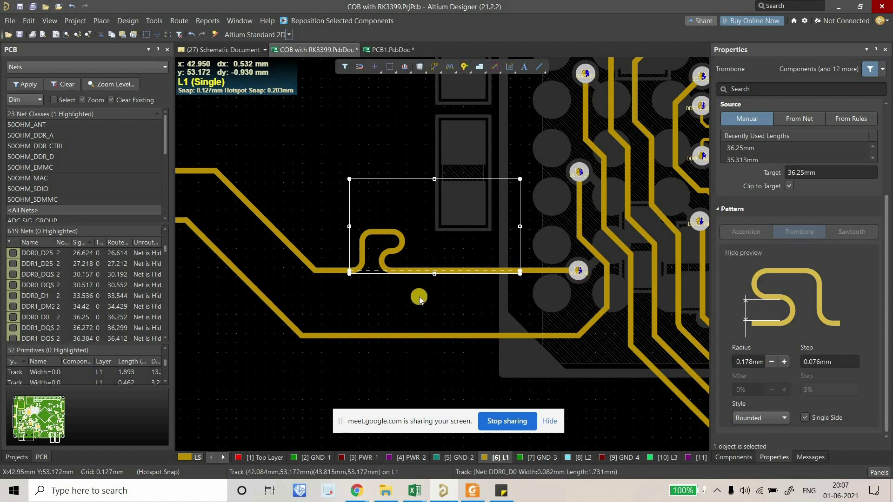
pyautogui.click(416, 295)
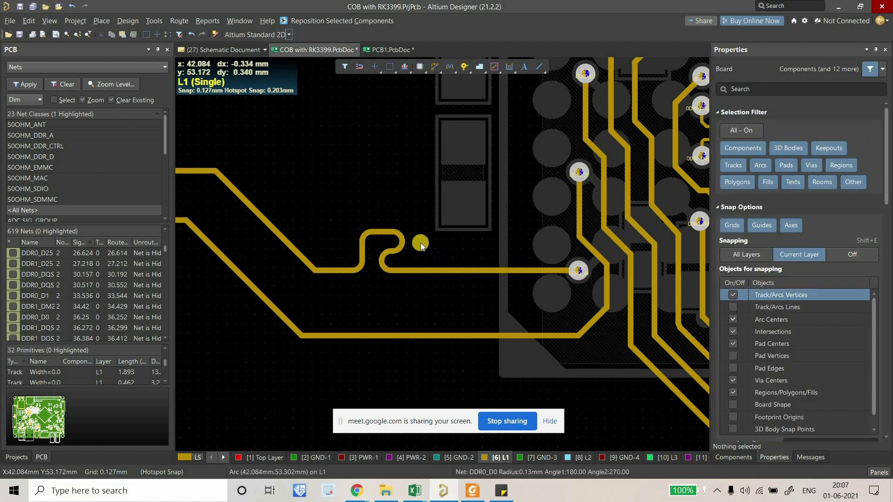
# Select the horizontal DDR0_D1 track below the trombone and check the net's total length.
pyautogui.moveTo(439, 335); pyautogui.dragTo(410, 272, button='right')
pyautogui.click(415, 275)
pyautogui.keyDown('ctrl'); pyautogui.scroll(-3, 417, 279); pyautogui.keyUp('ctrl')
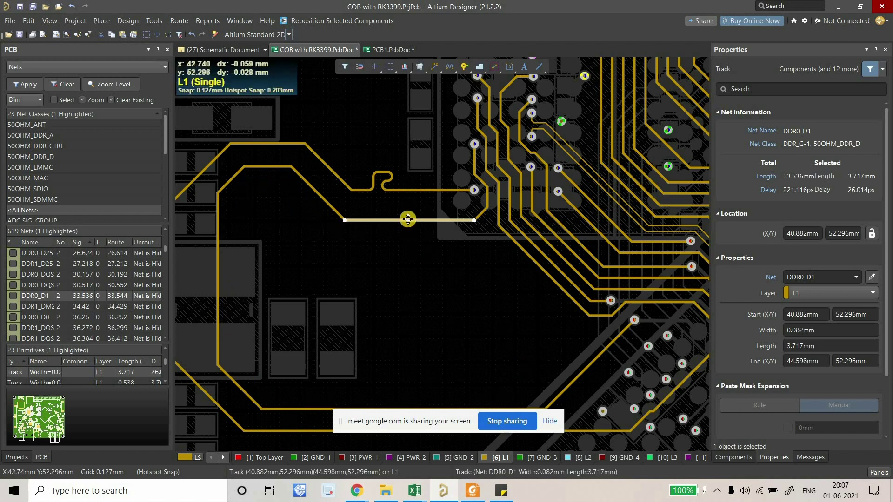
pyautogui.moveTo(390, 210); pyautogui.dragTo(414, 213, button='right')
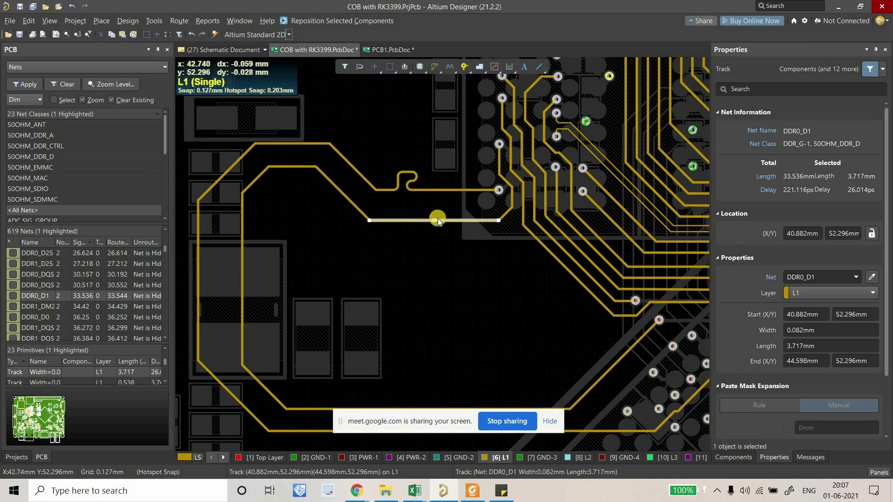
# Move the upper diagonal and horizontal segments of the DDR0_D1 loop closer to the DDR0_D0 track.
pyautogui.keyDown('ctrl'); pyautogui.scroll(2, 435, 223); pyautogui.keyUp('ctrl')
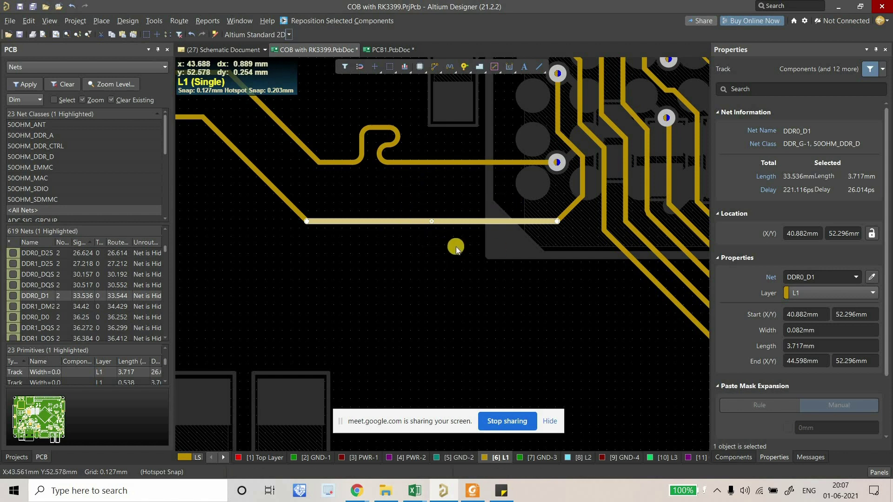
pyautogui.keyDown('ctrl'); pyautogui.scroll(-2, 451, 247); pyautogui.keyUp('ctrl')
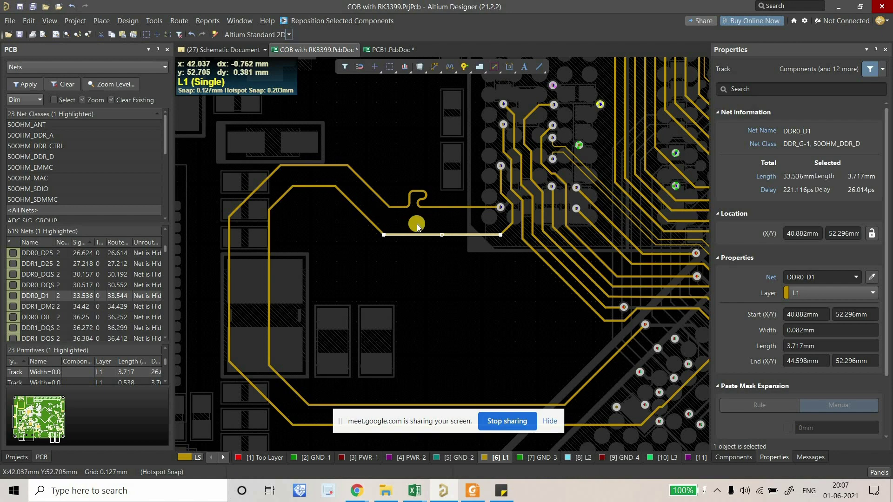
pyautogui.keyDown('ctrl'); pyautogui.scroll(2, 405, 221); pyautogui.keyUp('ctrl')
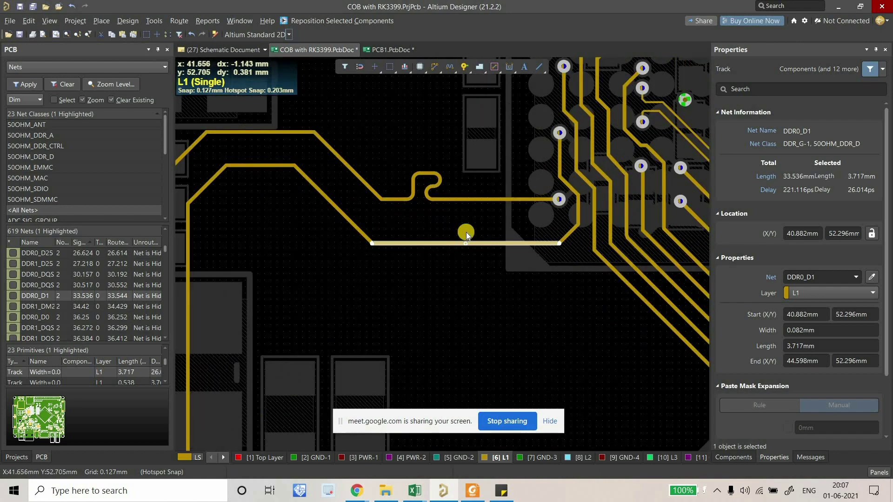
pyautogui.moveTo(469, 237); pyautogui.dragTo(487, 239, button='right')
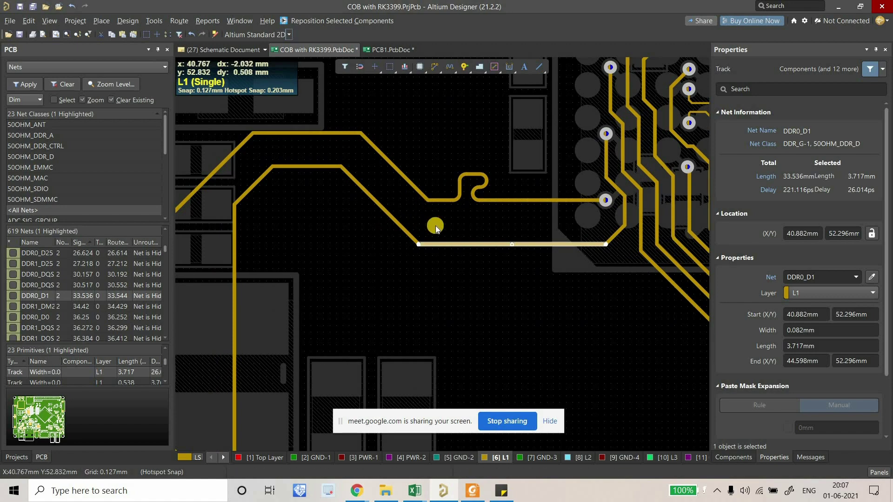
pyautogui.keyDown('ctrl'); pyautogui.scroll(-2, 435, 226); pyautogui.keyUp('ctrl')
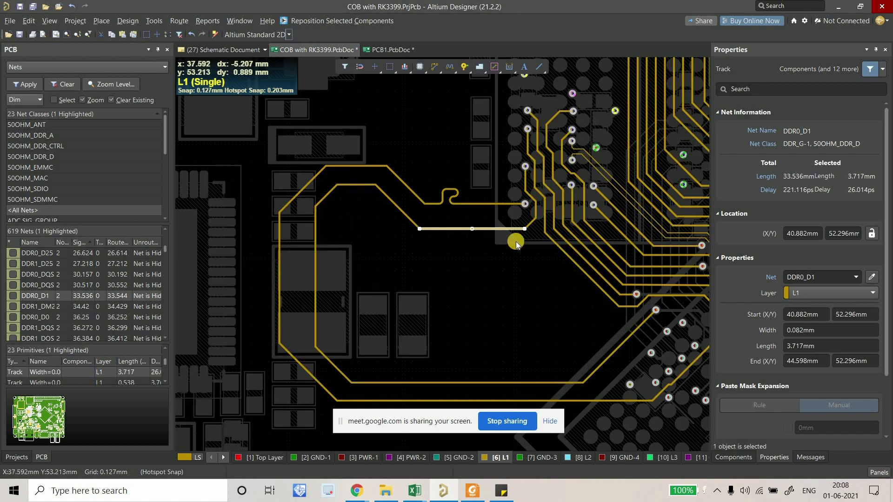
pyautogui.keyDown('ctrl'); pyautogui.scroll(2, 516, 242); pyautogui.keyUp('ctrl')
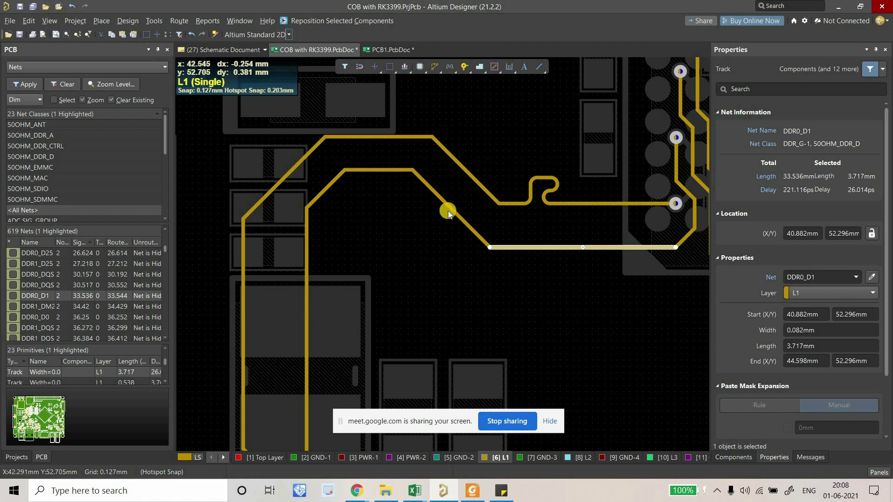
pyautogui.moveTo(450, 209); pyautogui.dragTo(472, 206)
pyautogui.moveTo(371, 170); pyautogui.dragTo(314, 185)
# Examine the DDR0 and DDR1 routing on layer L1 across both memories and around the processor.
pyautogui.keyDown('ctrl'); pyautogui.scroll(-2, 315, 200); pyautogui.keyUp('ctrl')
pyautogui.keyDown('ctrl'); pyautogui.scroll(-1, 367, 239); pyautogui.keyUp('ctrl')
pyautogui.moveTo(527, 87); pyautogui.dragTo(364, 203, button='right')
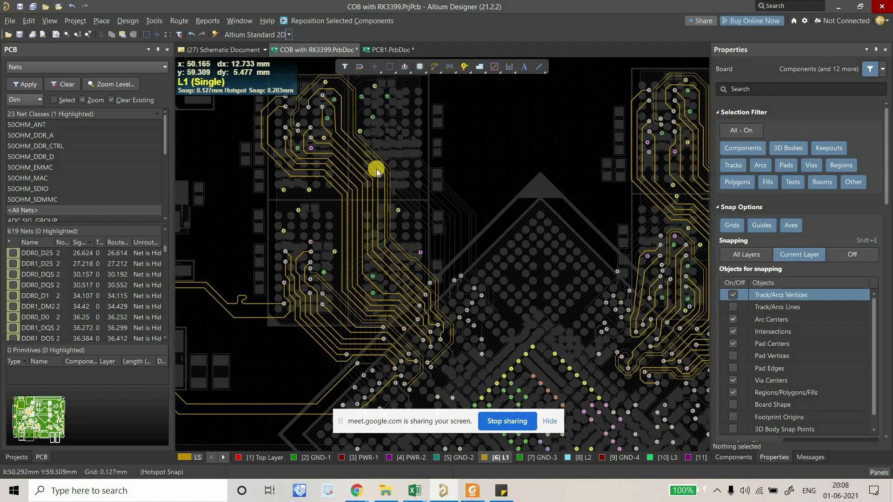
pyautogui.moveTo(517, 228); pyautogui.dragTo(301, 169, button='right')
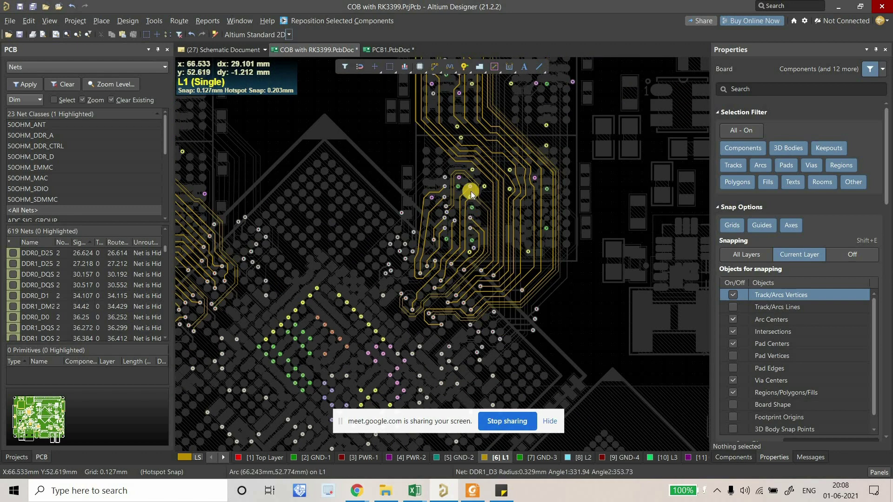
pyautogui.moveTo(479, 233); pyautogui.dragTo(568, 236, button='right')
pyautogui.keyDown('ctrl'); pyautogui.scroll(-1, 568, 236); pyautogui.keyUp('ctrl')
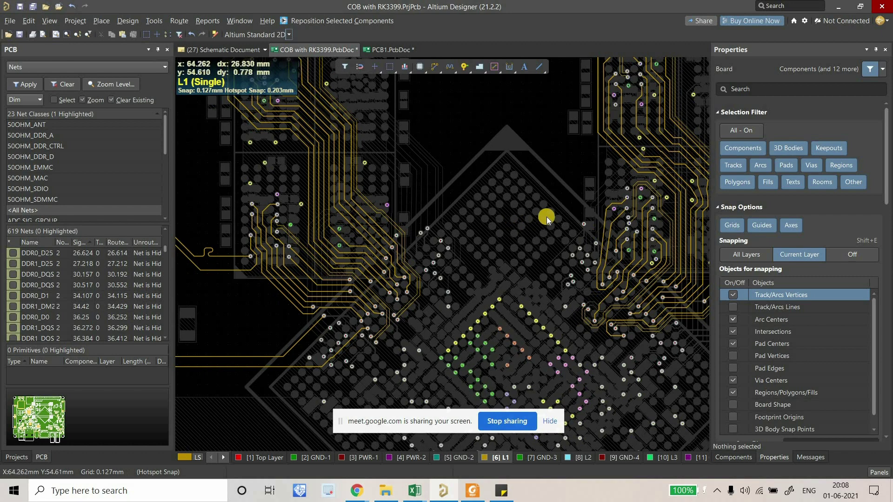
pyautogui.keyDown('ctrl'); pyautogui.scroll(-1, 544, 214); pyautogui.keyUp('ctrl')
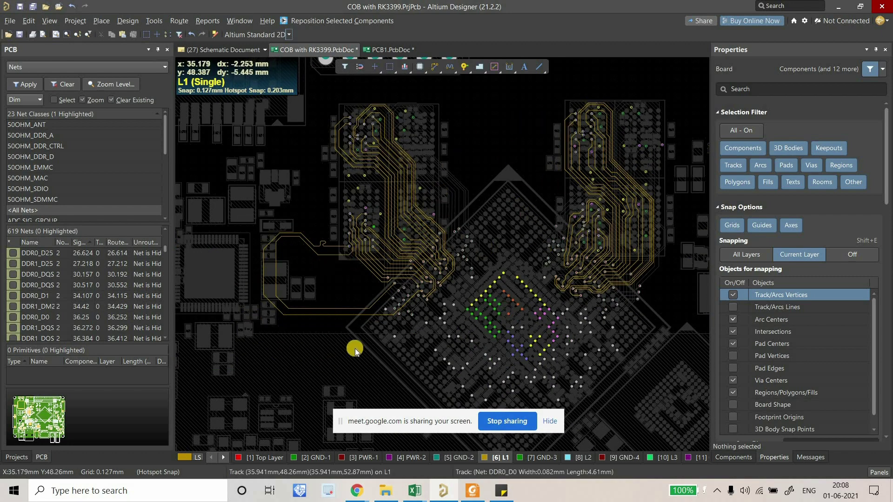
pyautogui.moveTo(323, 310); pyautogui.dragTo(415, 268, button='right')
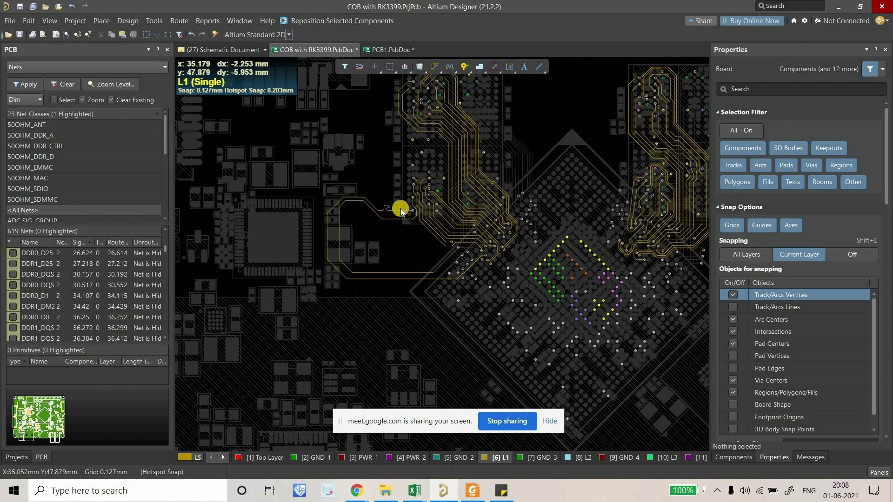
# Move the long vertical segment of the DDR0_D0 loop inward, close beside the DDR0_D1 vertical track.
pyautogui.keyDown('ctrl'); pyautogui.scroll(5, 361, 224); pyautogui.keyUp('ctrl')
pyautogui.keyDown('ctrl'); pyautogui.scroll(2, 259, 281); pyautogui.keyUp('ctrl')
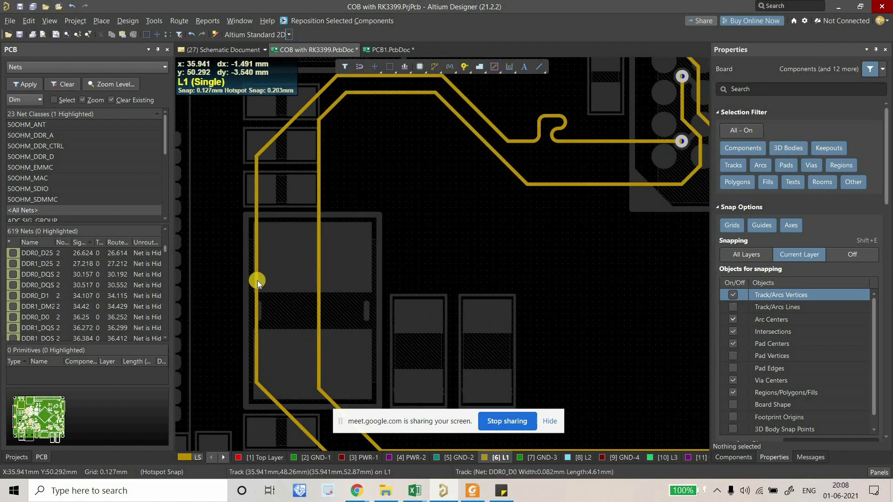
pyautogui.moveTo(247, 166); pyautogui.dragTo(253, 147, button='right')
pyautogui.moveTo(239, 229); pyautogui.dragTo(395, 170)
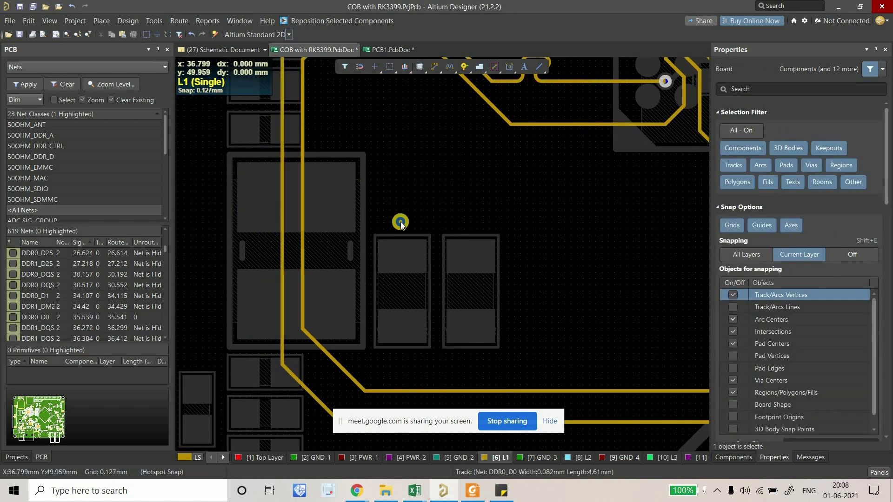
# Widen the DDR0_D0 trombone tuning region toward the memory-side via.
pyautogui.moveTo(524, 76); pyautogui.dragTo(450, 220, button='right')
pyautogui.click(534, 205)
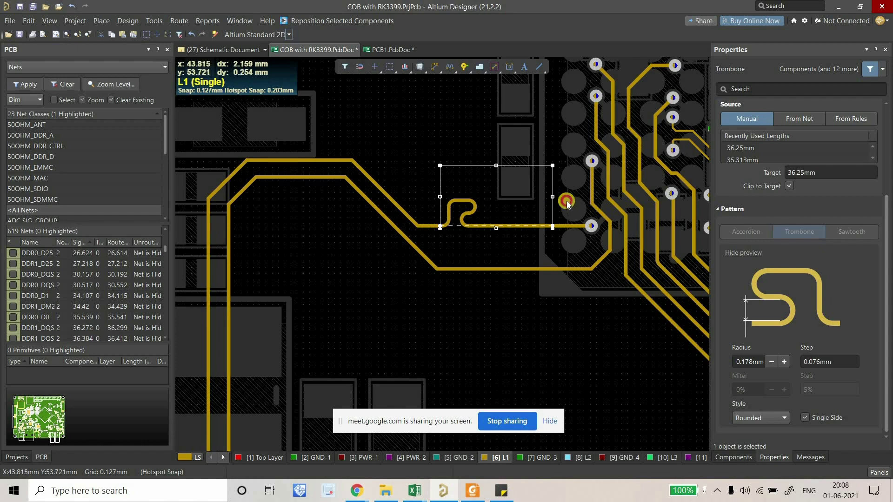
pyautogui.click(569, 205)
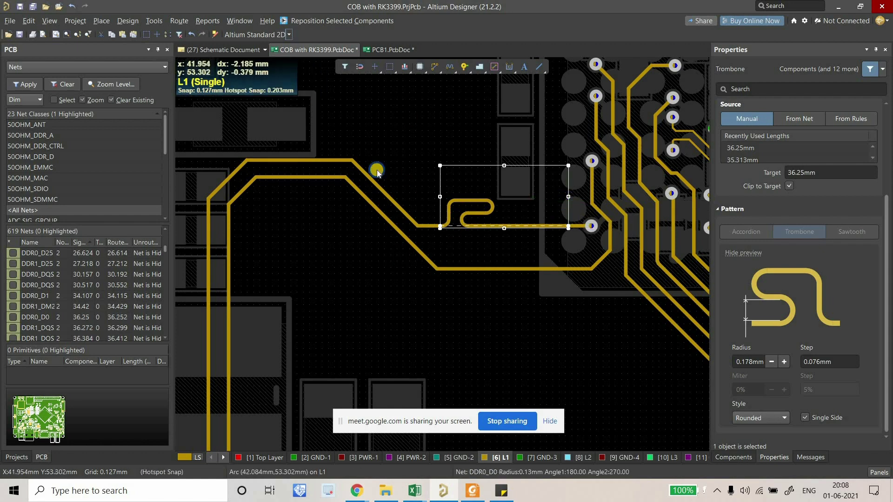
# Move the lower diagonal segment of the DDR0_D0 loop inward toward the DDR0_D1 track.
pyautogui.scroll(-3, 250, 392)
pyautogui.scroll(-3, 240, 286)
pyautogui.moveTo(243, 281); pyautogui.dragTo(259, 267)
pyautogui.keyDown('ctrl'); pyautogui.scroll(-3, 370, 203); pyautogui.keyUp('ctrl')
pyautogui.moveTo(423, 170); pyautogui.dragTo(406, 186, button='right')
# Start interactive length tuning on the horizontal DDR0_D1 track and set the pattern to Accordion.
pyautogui.click(393, 221)
pyautogui.keyDown('ctrl'); pyautogui.scroll(4, 387, 192); pyautogui.keyUp('ctrl')
pyautogui.click(376, 231)
pyautogui.moveTo(366, 309); pyautogui.dragTo(389, 299, button='right')
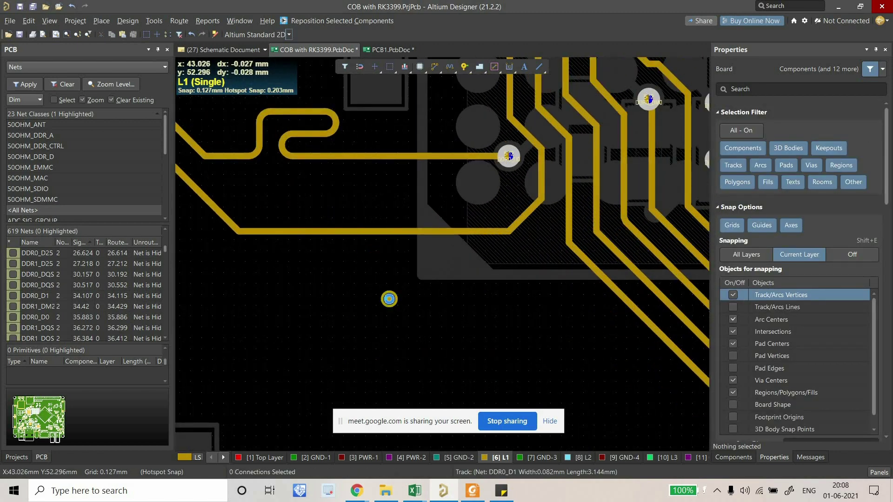
pyautogui.click(451, 69)
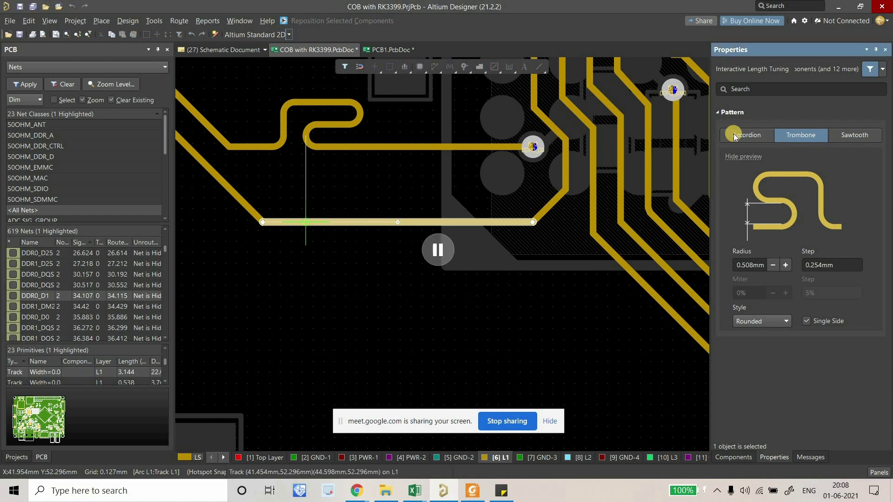
pyautogui.click(436, 250)
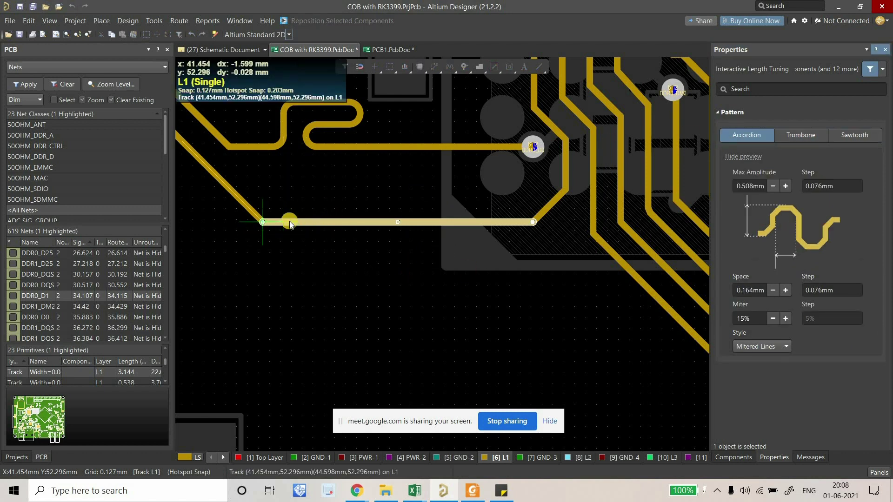
# Place a mitered accordion along the horizontal DDR0_D1 track with a manual target length of 36.25 mm.
pyautogui.click(479, 200)
pyautogui.press('Escape')
pyautogui.scroll(3, 718, 219)
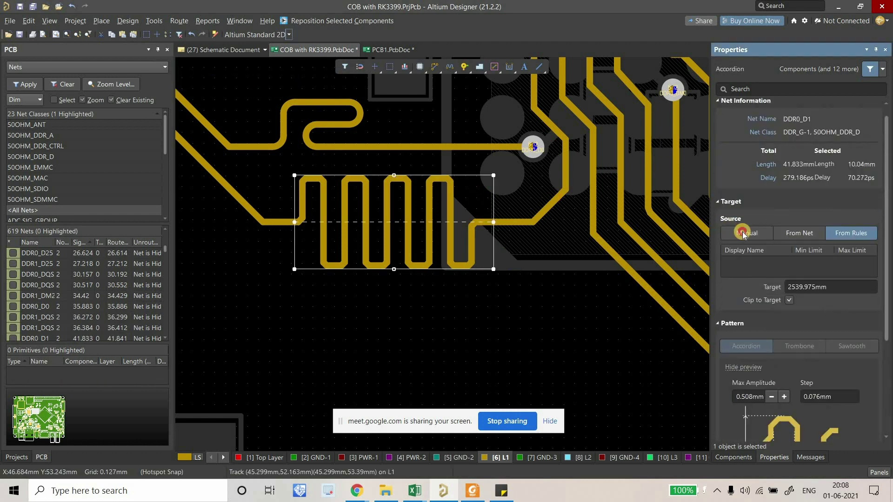
pyautogui.click(763, 238)
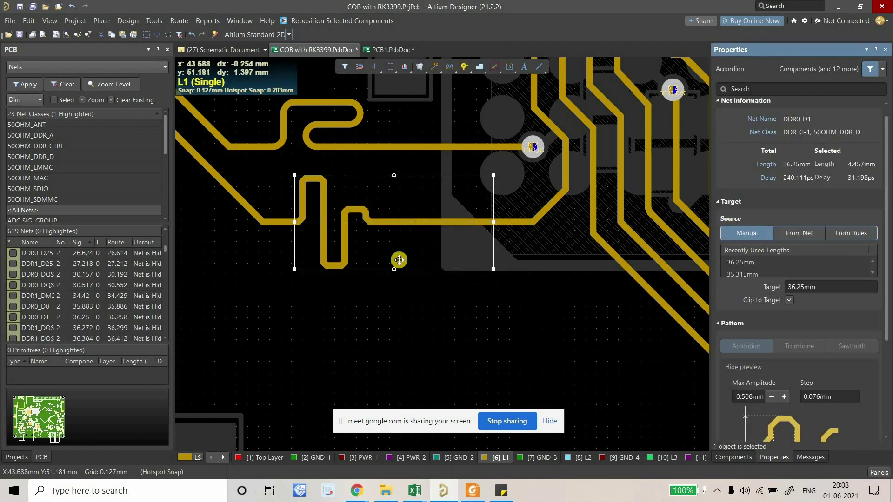
# Set the DDR0_D1 accordion's spacing to 0.24 mm and pull its lower boundary up to just below the track's centerline.
pyautogui.scroll(-3, 779, 338)
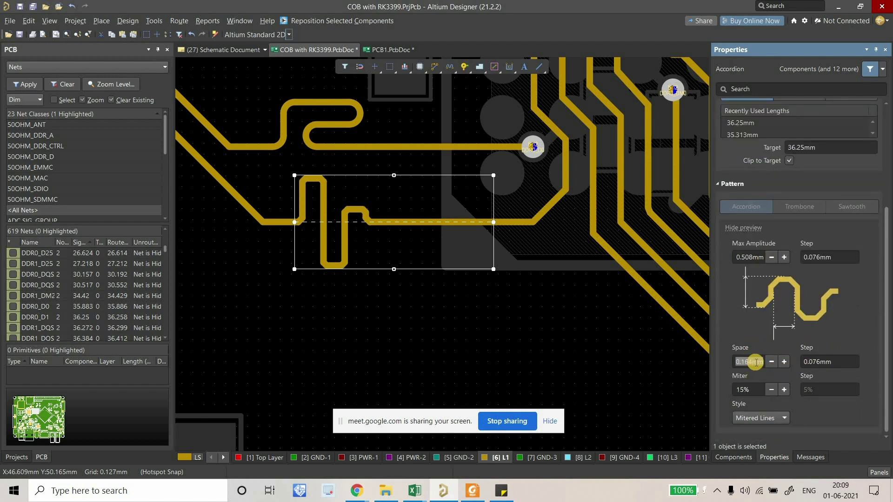
pyautogui.click(514, 222)
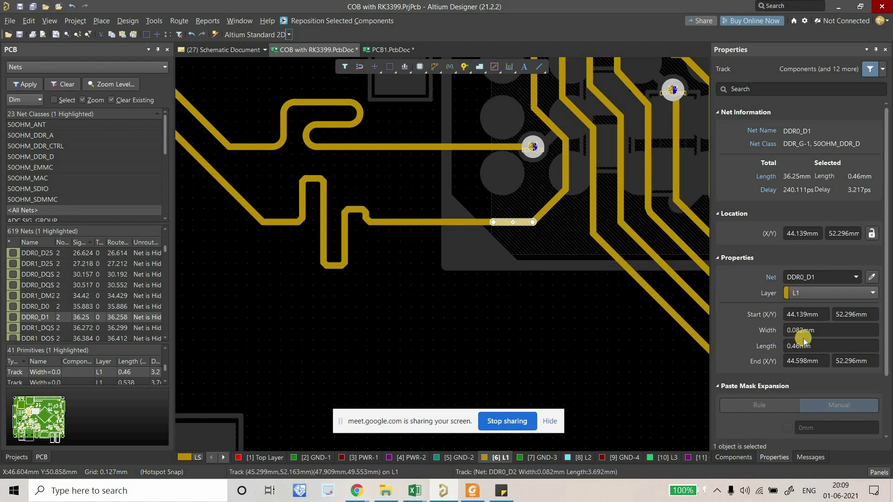
pyautogui.click(356, 238)
pyautogui.click(766, 366)
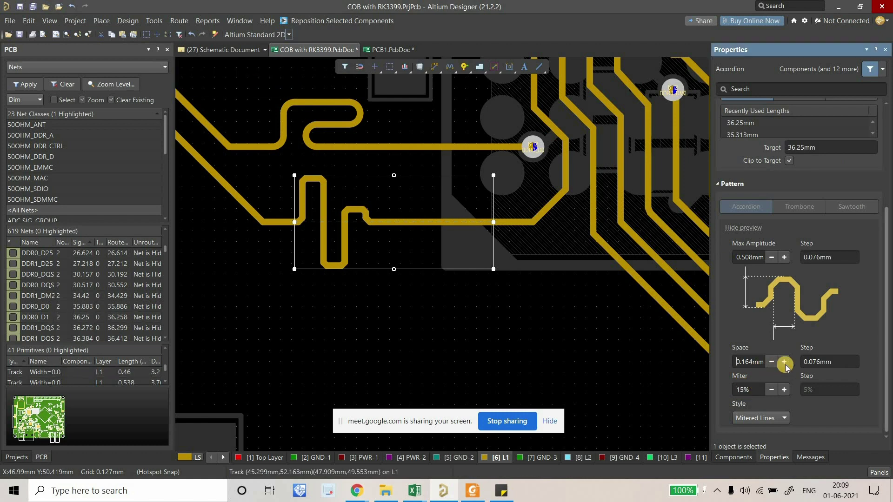
pyautogui.click(784, 363)
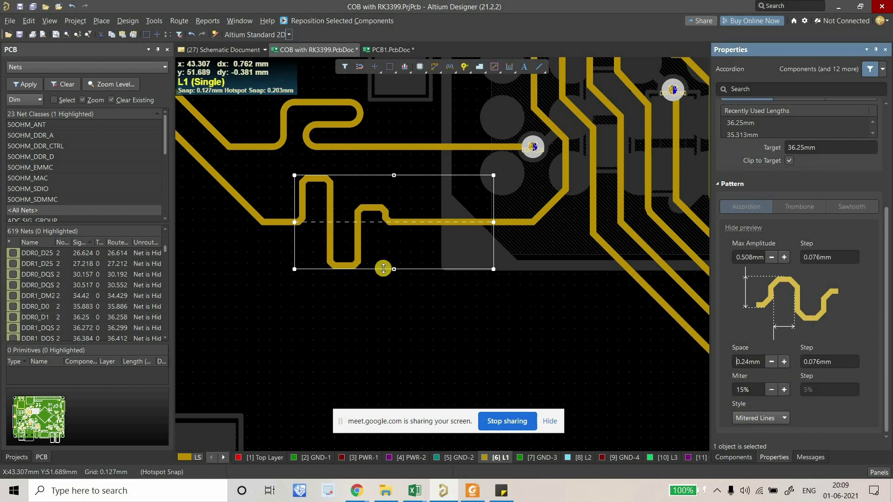
pyautogui.moveTo(393, 270); pyautogui.dragTo(406, 239)
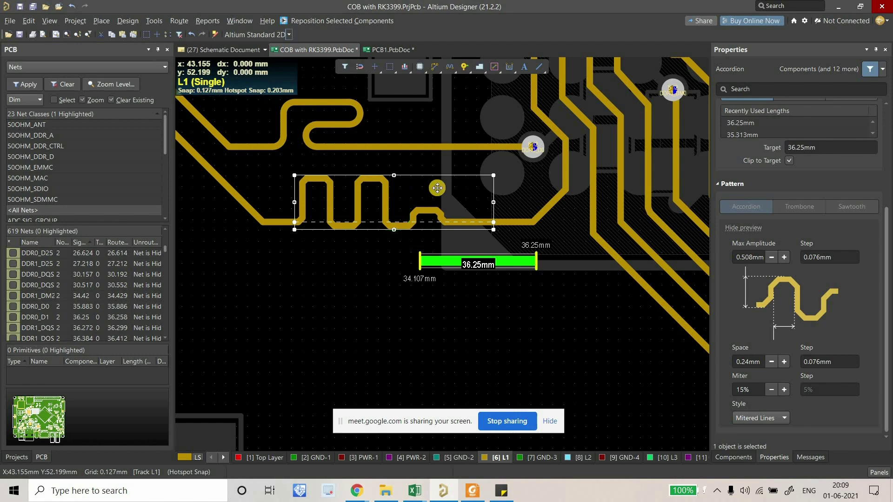
# Examine the tuned DDR0_D0 and DDR0_D1 loops, along with the L1 routing between both memory areas and the processor.
pyautogui.keyDown('ctrl'); pyautogui.scroll(-2, 394, 245); pyautogui.keyUp('ctrl')
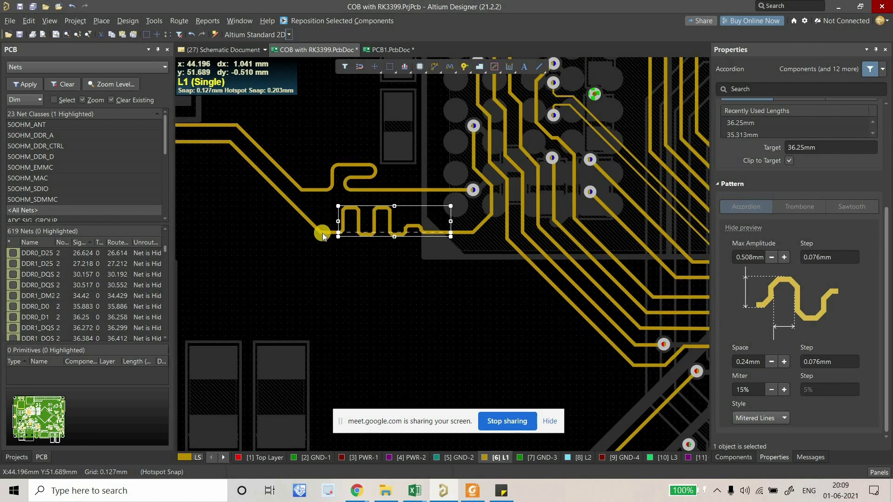
pyautogui.moveTo(218, 173); pyautogui.dragTo(332, 203, button='right')
pyautogui.keyDown('ctrl'); pyautogui.scroll(-1, 275, 235); pyautogui.keyUp('ctrl')
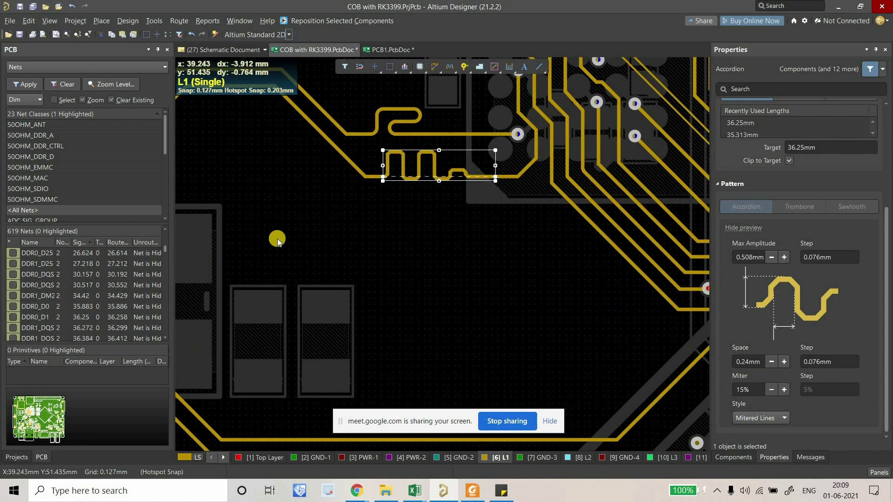
pyautogui.keyDown('ctrl'); pyautogui.scroll(-1, 333, 237); pyautogui.keyUp('ctrl')
pyautogui.keyDown('ctrl'); pyautogui.scroll(-1, 365, 245); pyautogui.keyUp('ctrl')
pyautogui.moveTo(353, 256); pyautogui.dragTo(281, 228, button='right')
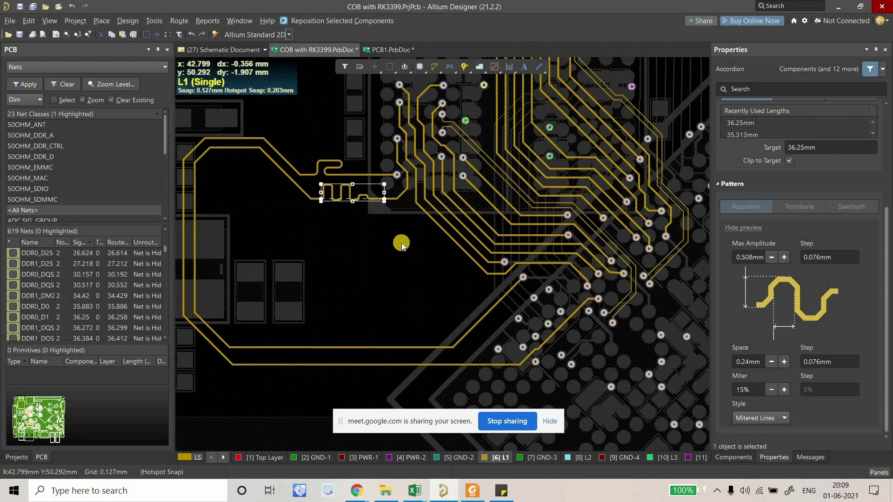
pyautogui.click(290, 230)
pyautogui.moveTo(353, 256); pyautogui.dragTo(364, 278, button='right')
pyautogui.keyDown('ctrl'); pyautogui.scroll(-1, 329, 305); pyautogui.keyUp('ctrl')
pyautogui.keyDown('ctrl'); pyautogui.scroll(-1, 330, 308); pyautogui.keyUp('ctrl')
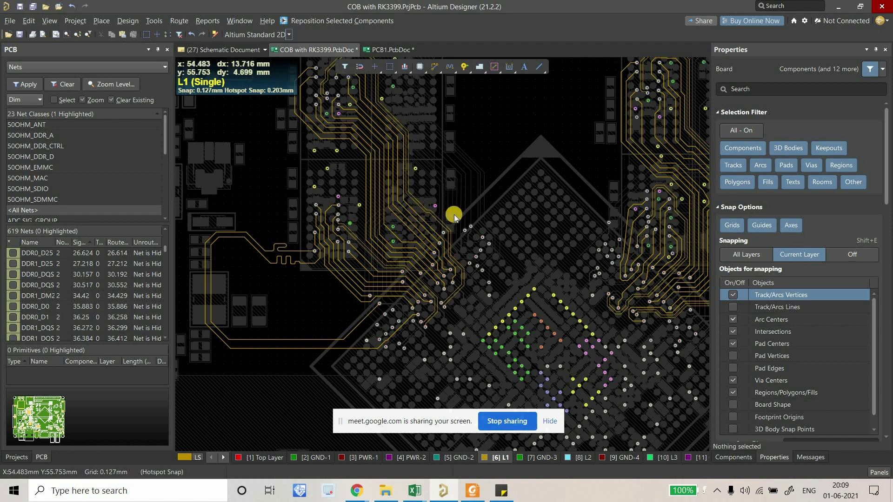
pyautogui.keyDown('ctrl'); pyautogui.scroll(-2, 592, 171); pyautogui.keyUp('ctrl')
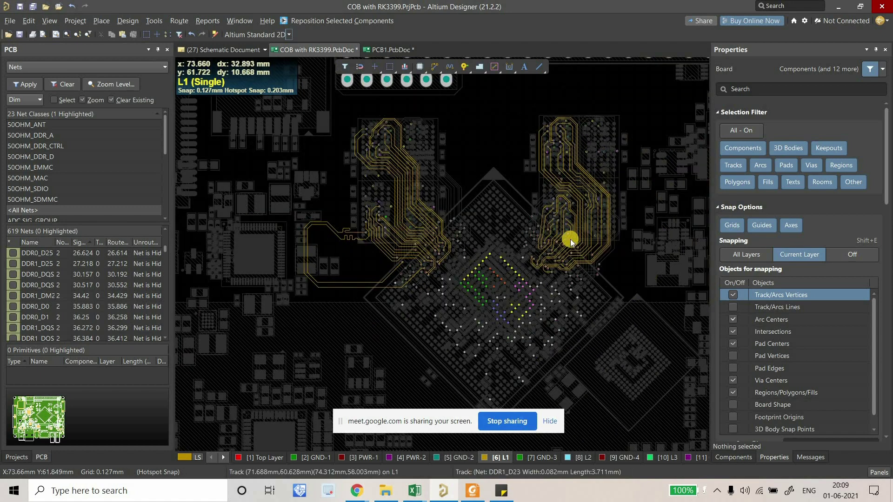
pyautogui.moveTo(514, 222); pyautogui.dragTo(518, 217, button='right')
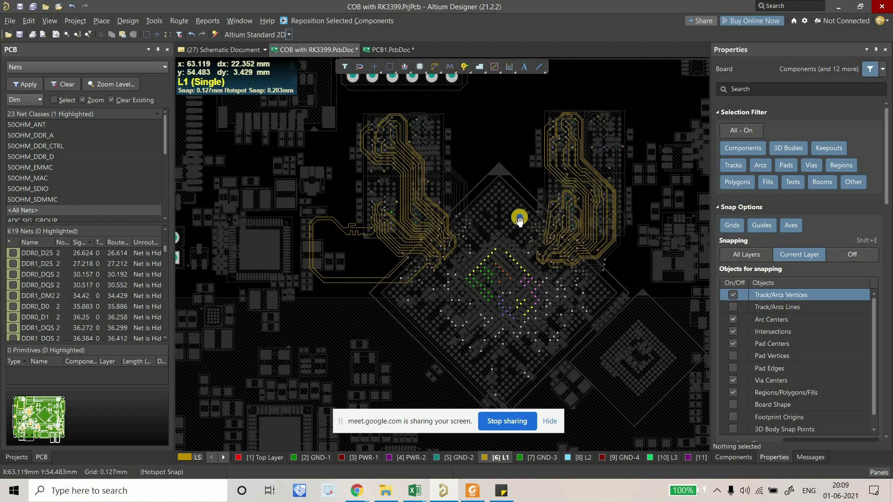